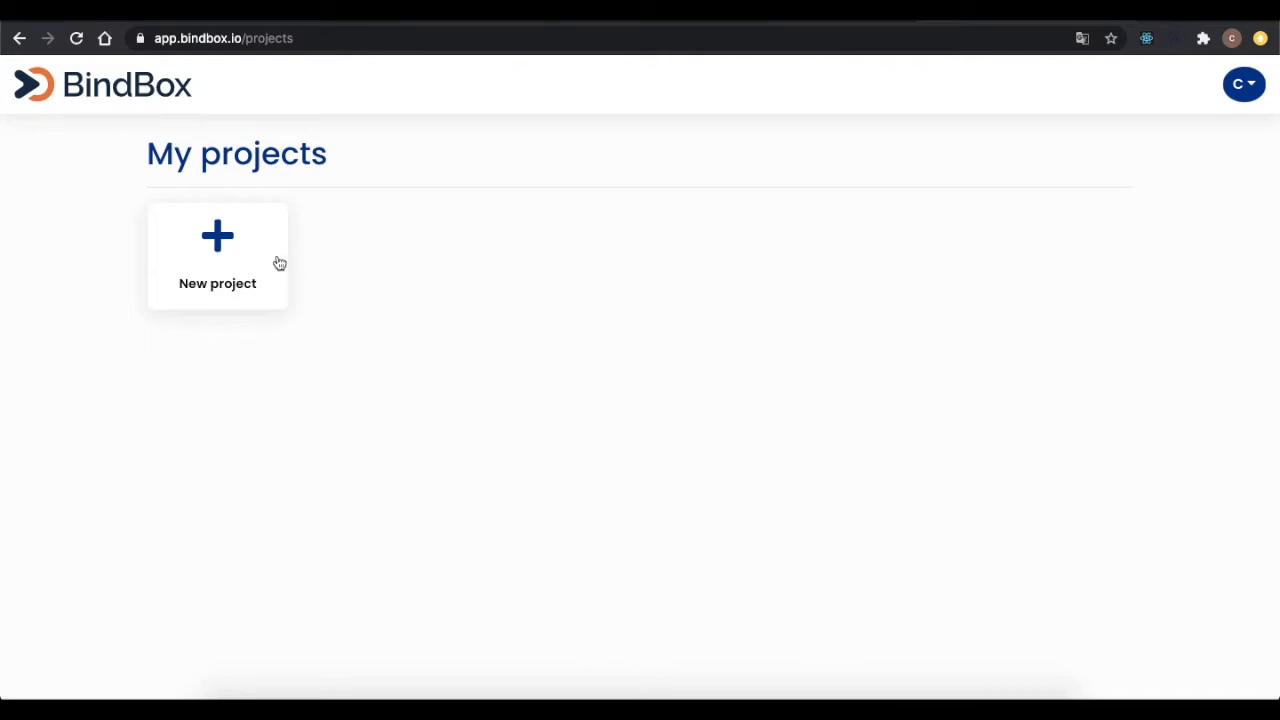
- Create a new project named "tasks tutorial" with the description text "description"
left_click(222, 248)
left_click(471, 336)
type("tasks")
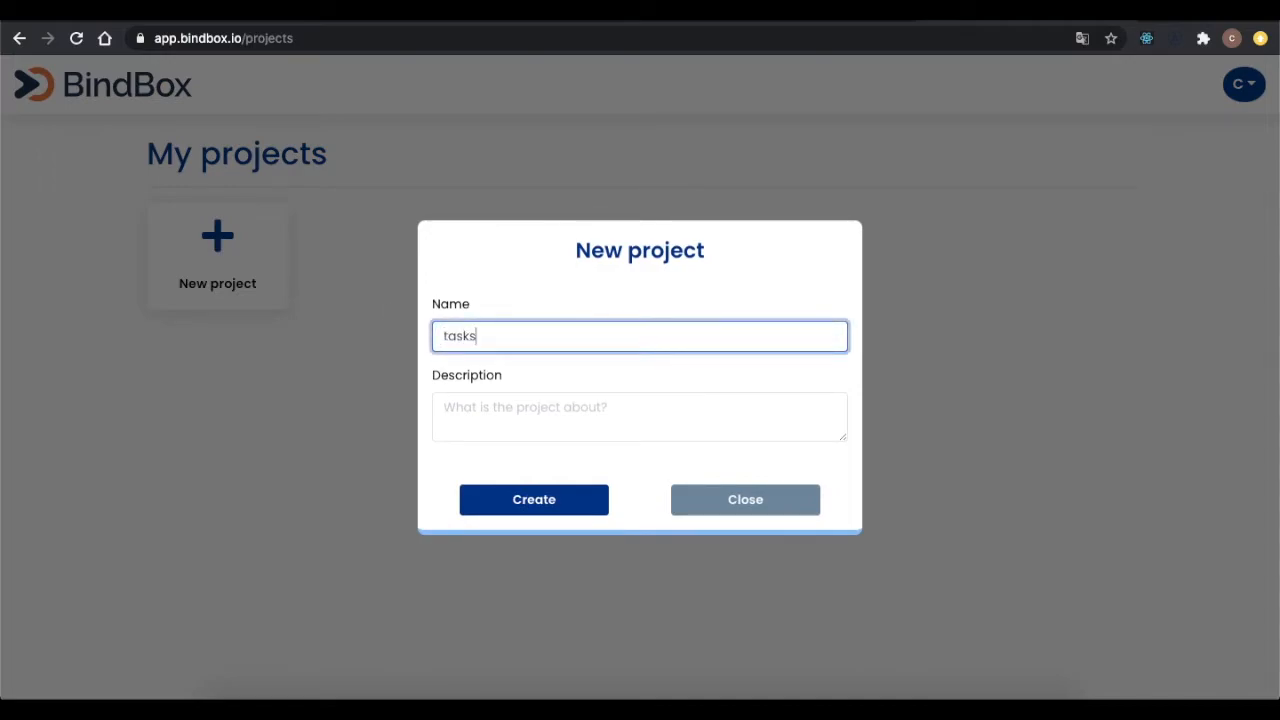
type(" tutorial")
left_click(483, 411)
type("description")
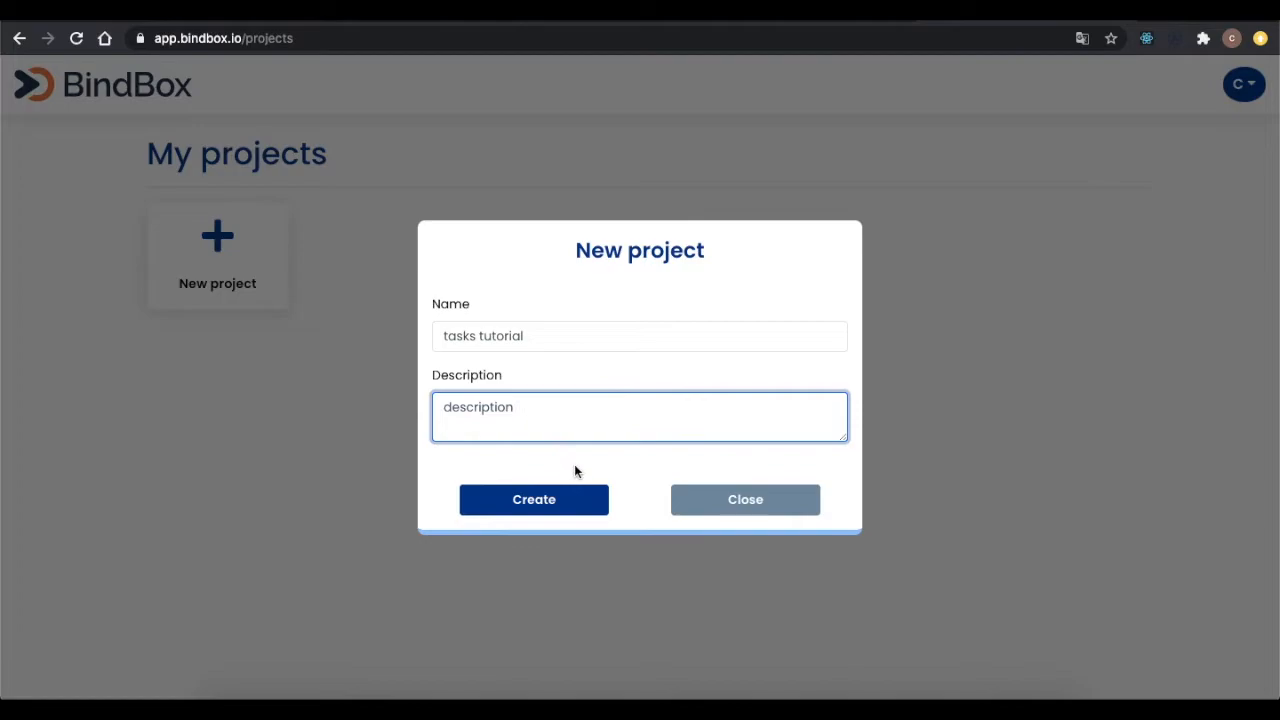
left_click(527, 505)
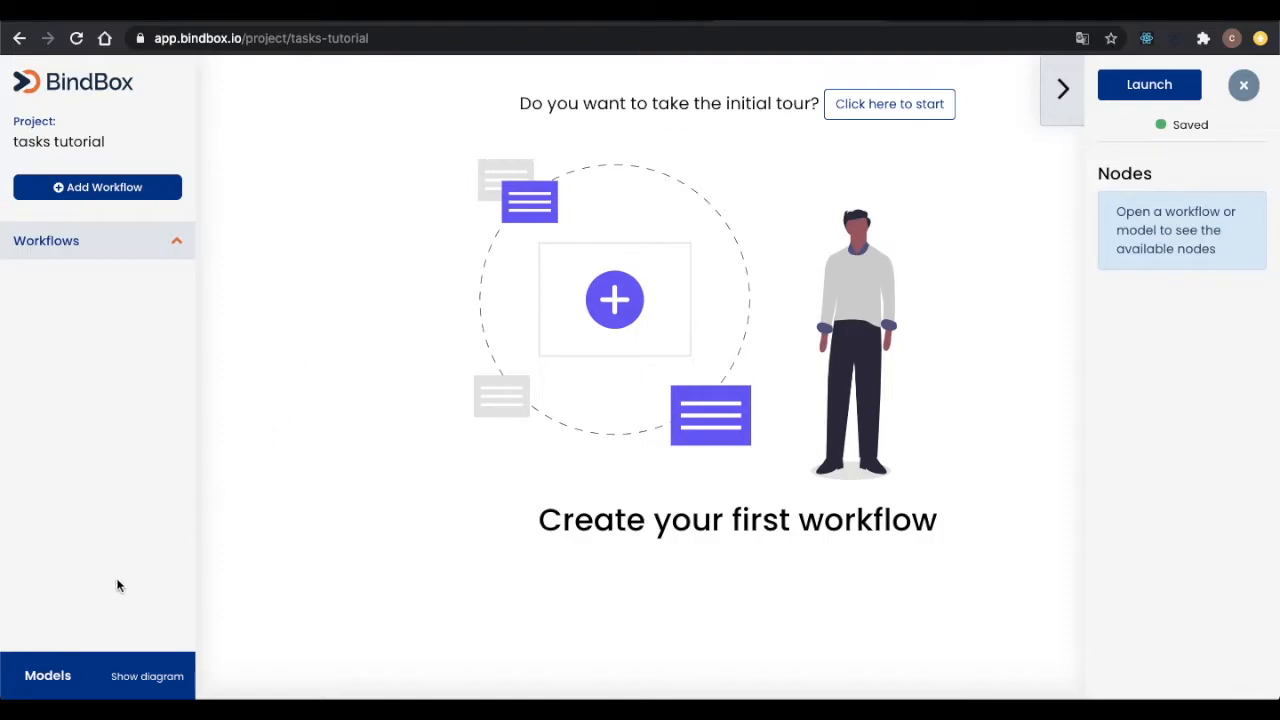
- Add a Model node to the project's models diagram and name the model "task"
left_click(65, 677)
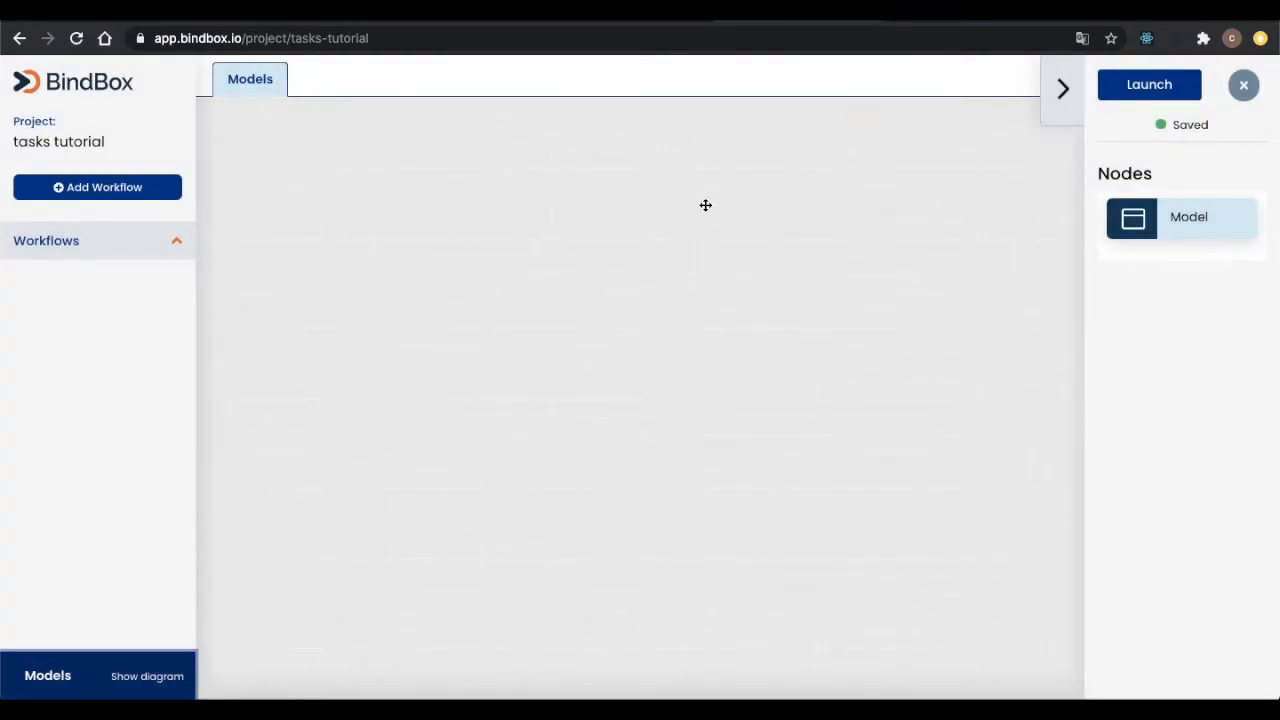
left_click_drag(1182, 211, 608, 254)
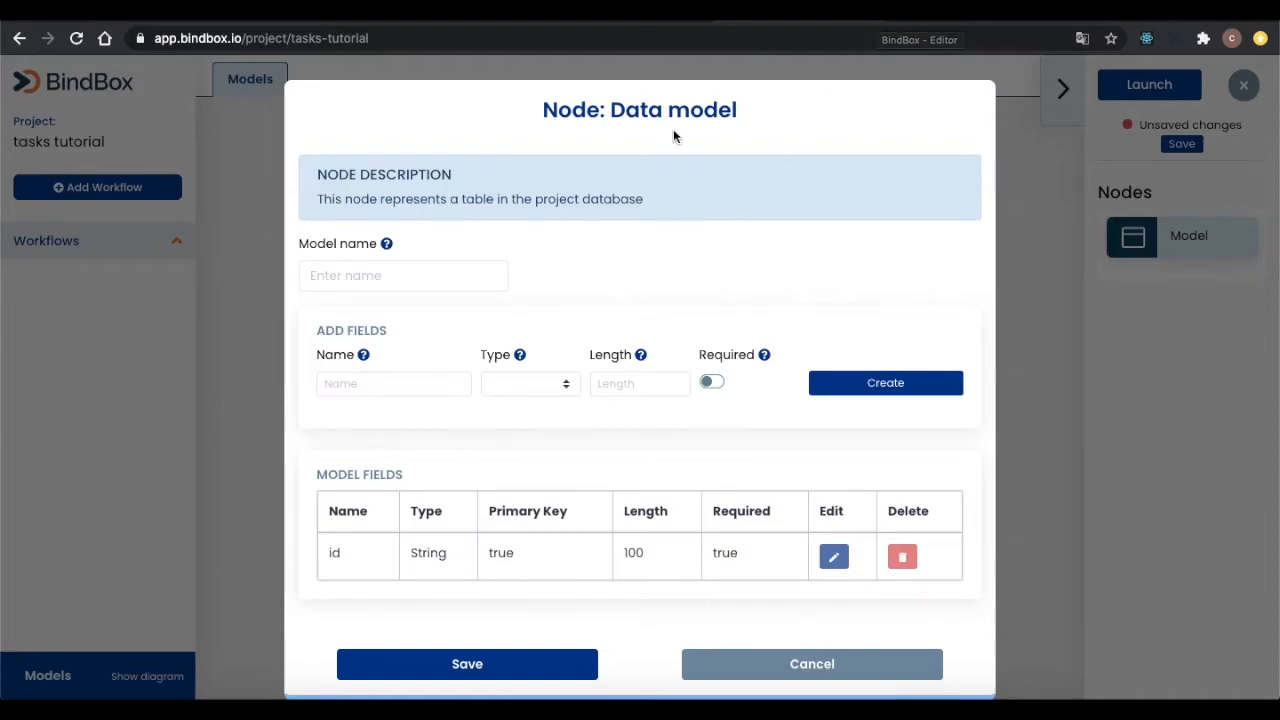
left_click(394, 272)
type("task")
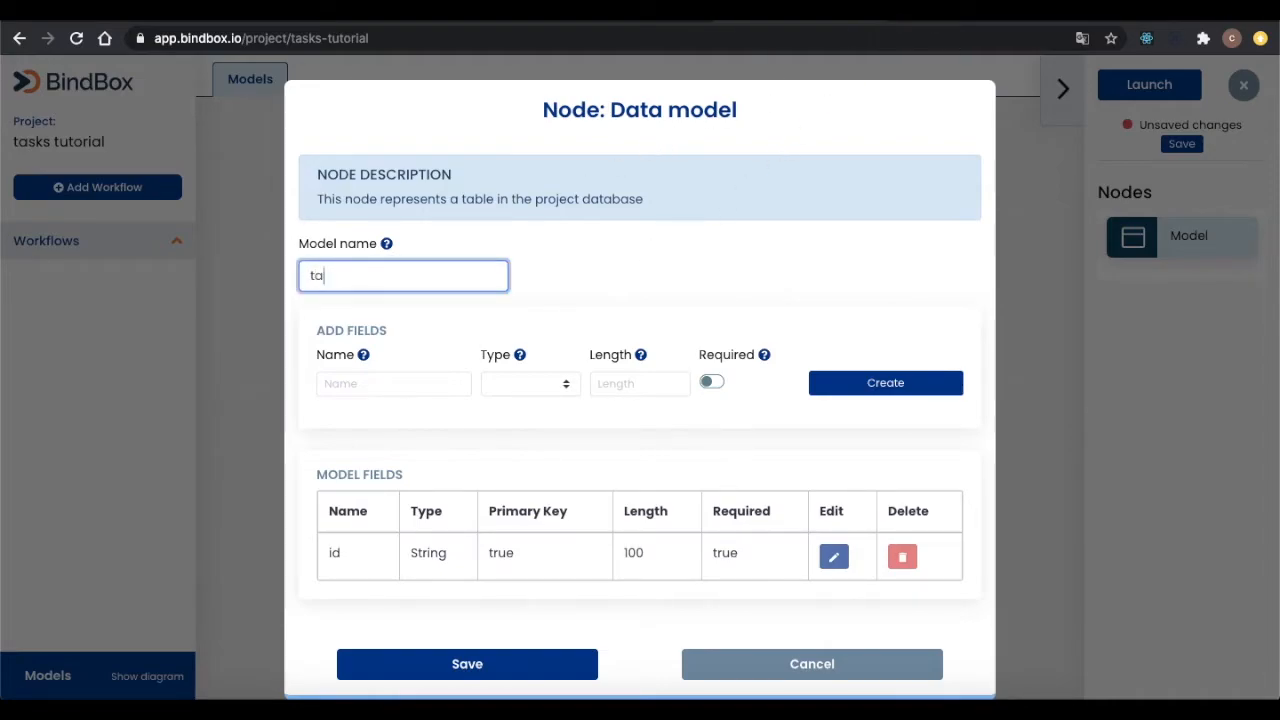
- Add a required string field named "title" with length 50 to the task model
left_click(352, 380)
type("title")
left_click(508, 386)
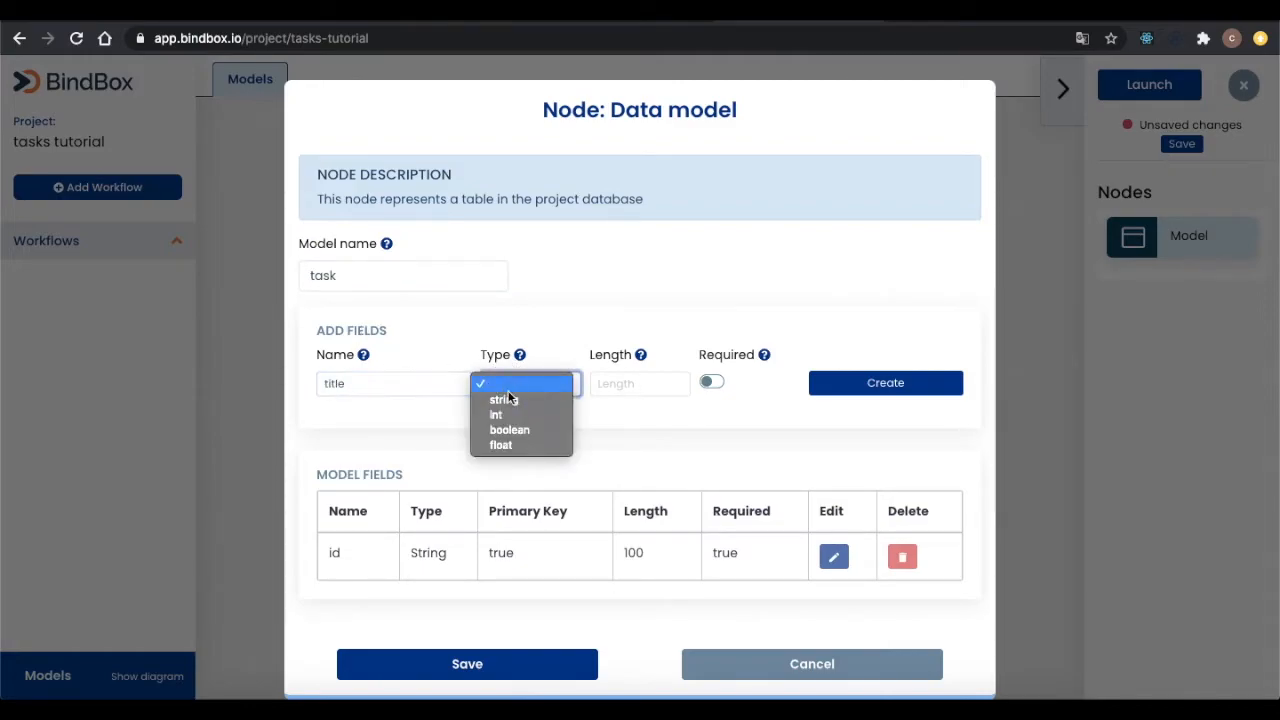
left_click(510, 405)
left_click(603, 388)
type("50")
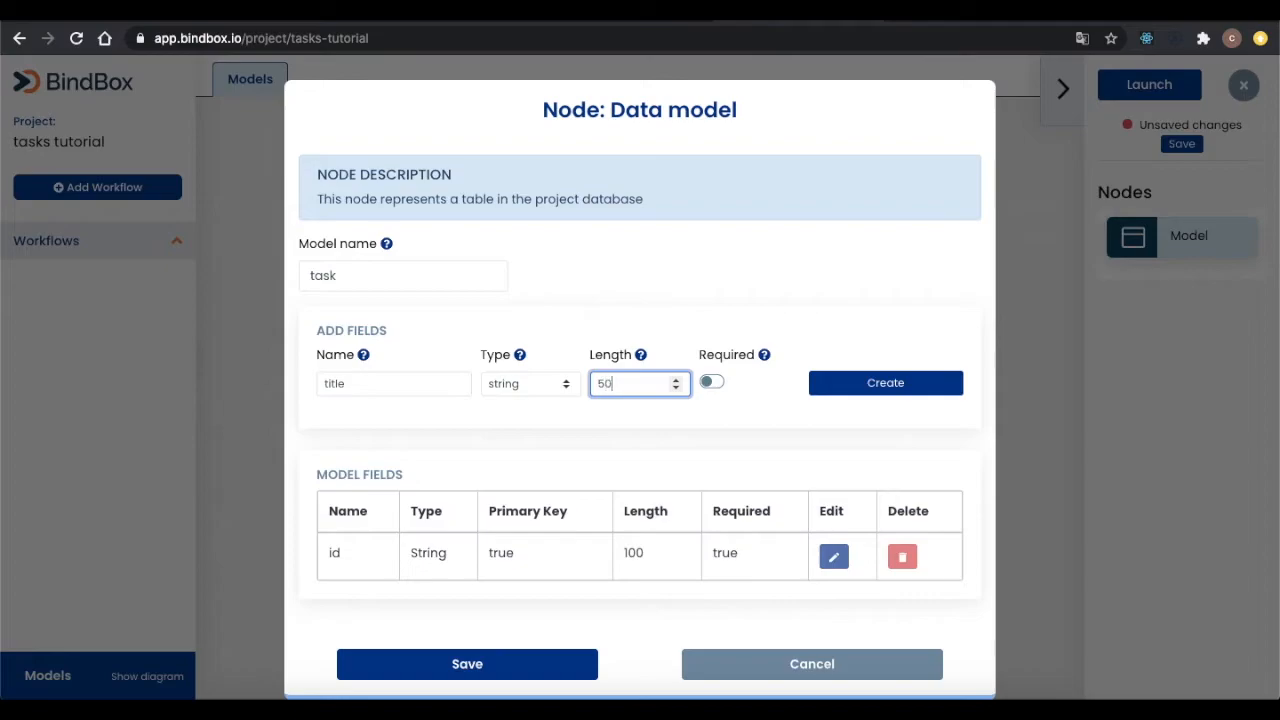
left_click(714, 382)
left_click(857, 389)
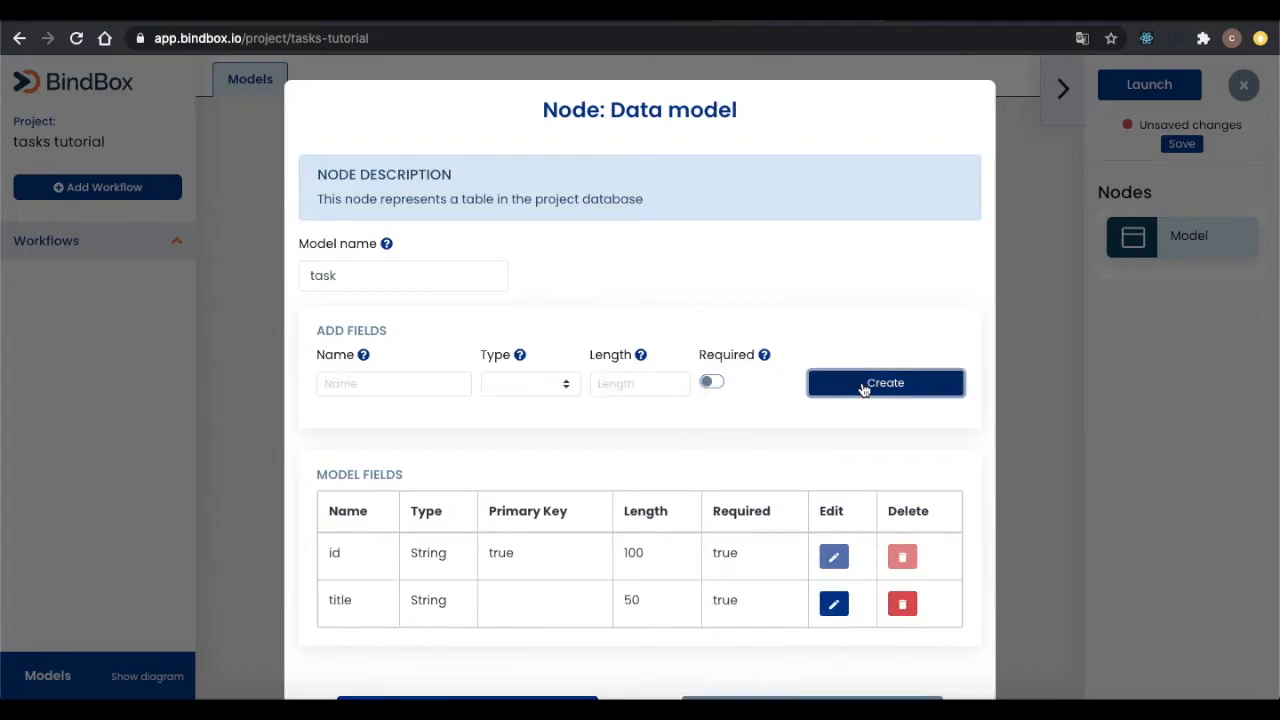
- Add a required string field named "description" with length 200 to the task model
left_click(411, 382)
type("description")
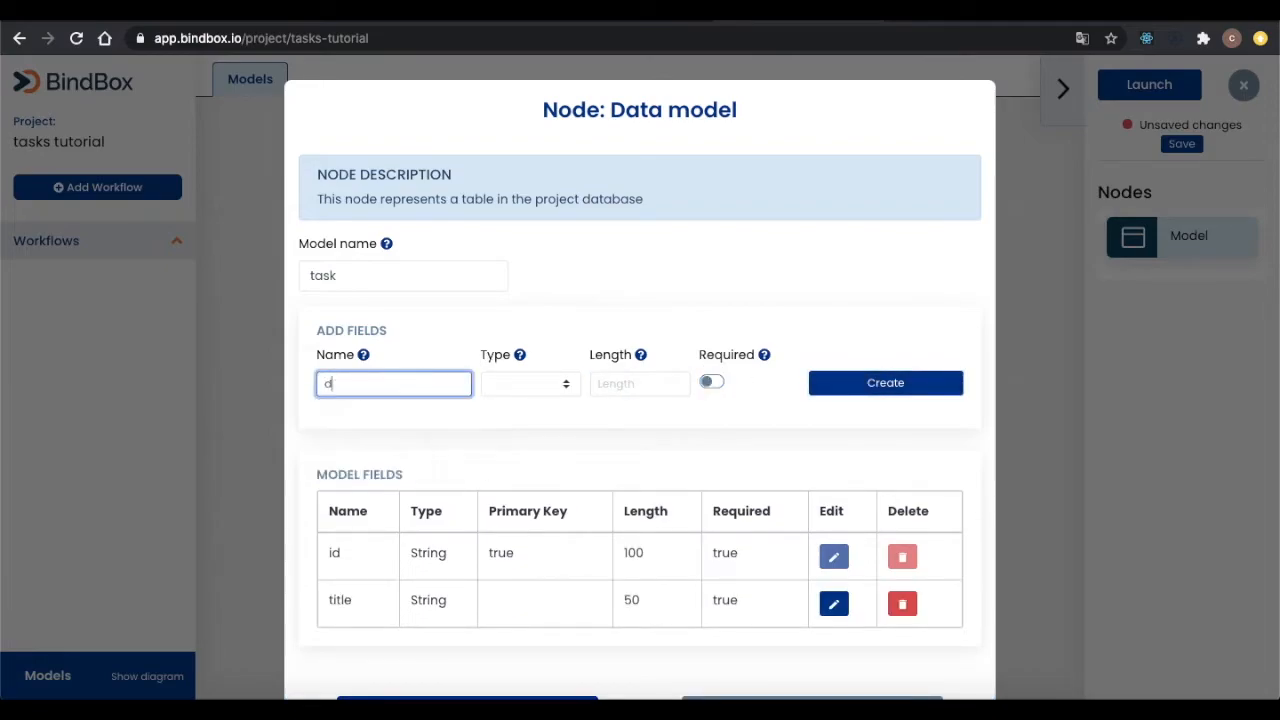
left_click(509, 388)
left_click(586, 403)
left_click(636, 384)
type("200")
left_click(711, 382)
left_click(891, 382)
- Add a required string field named "status" with length 20 to the task model
left_click(415, 387)
type("status")
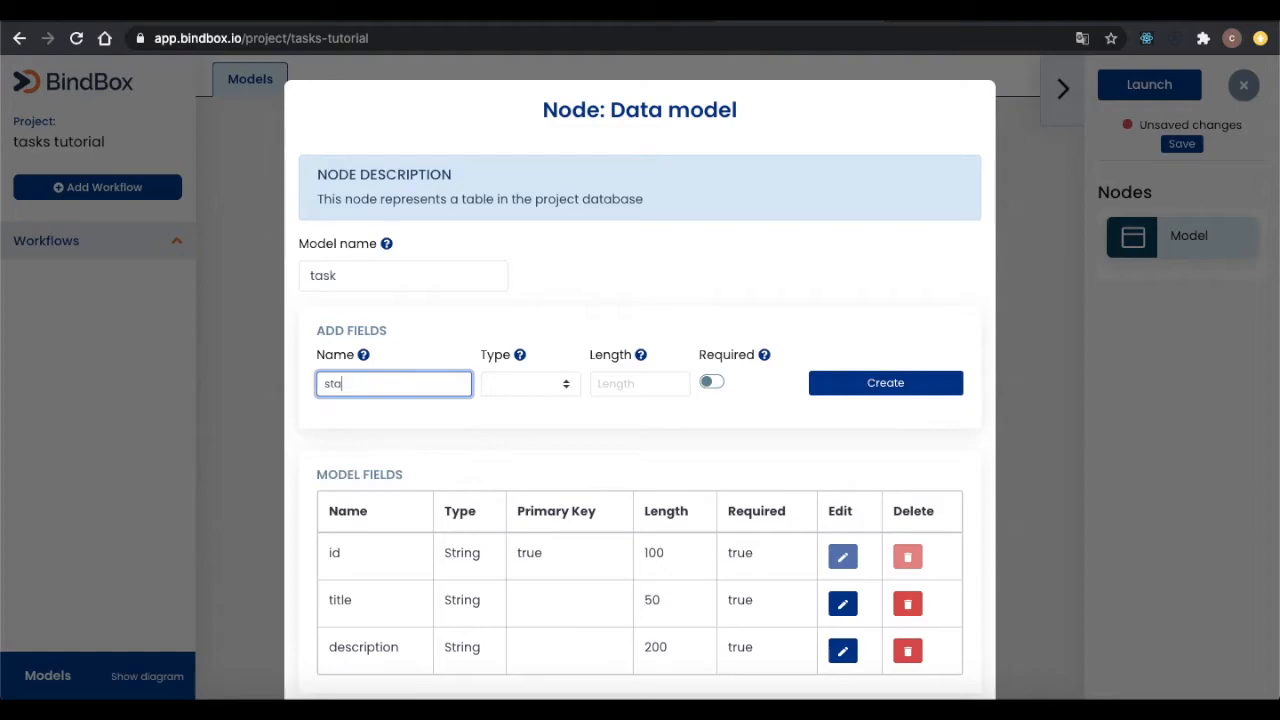
left_click(527, 386)
left_click(528, 401)
left_click(636, 384)
type("20")
left_click(712, 382)
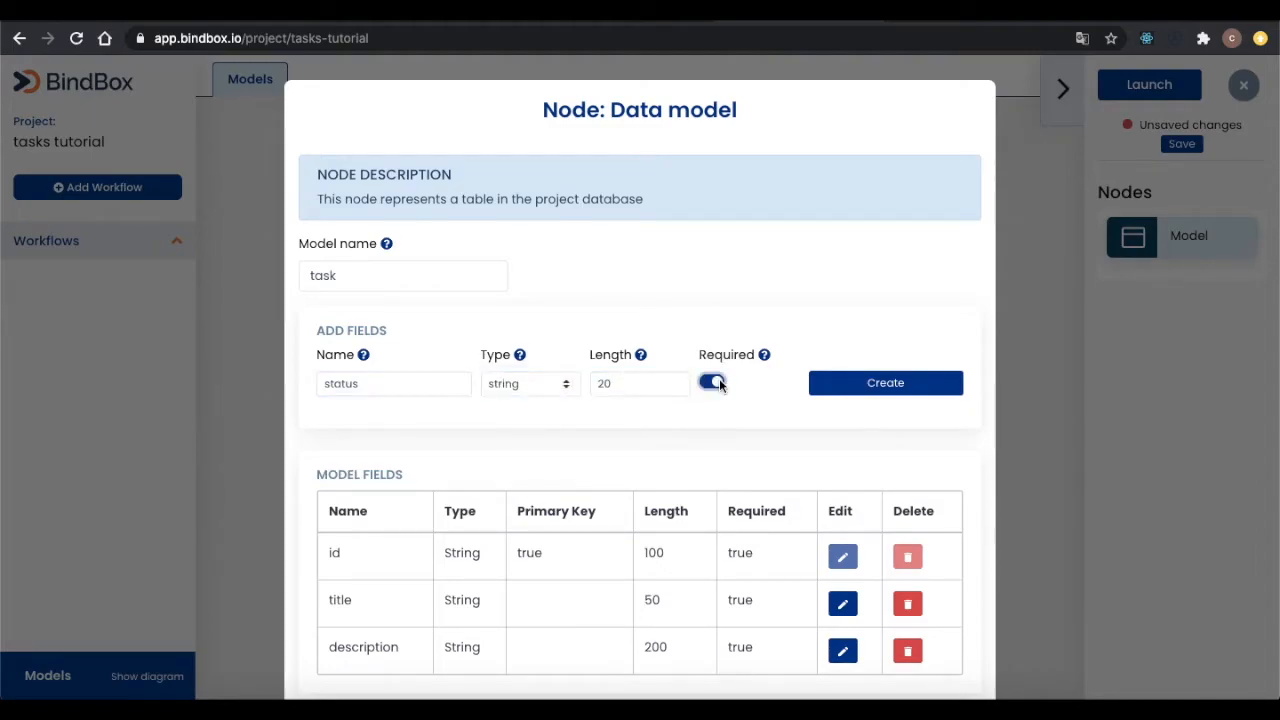
left_click(896, 388)
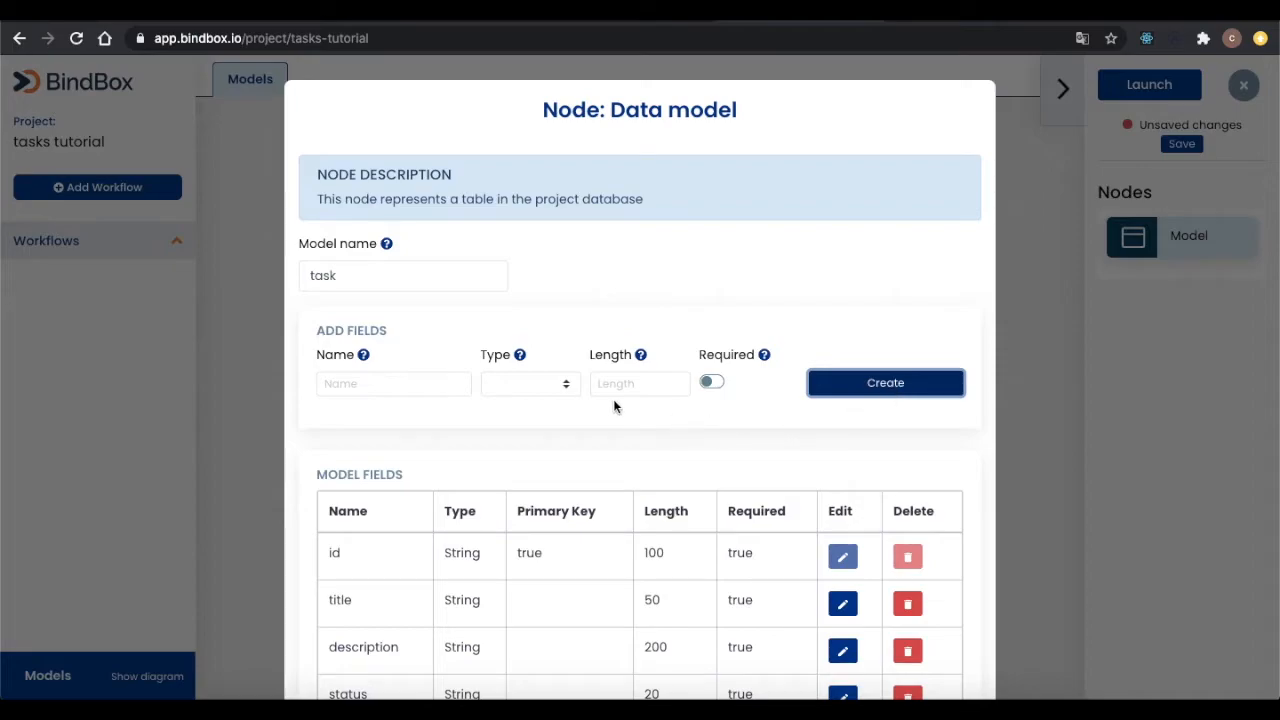
- Review the help notes for the field settings and save the task data model
mouse_move(364, 358)
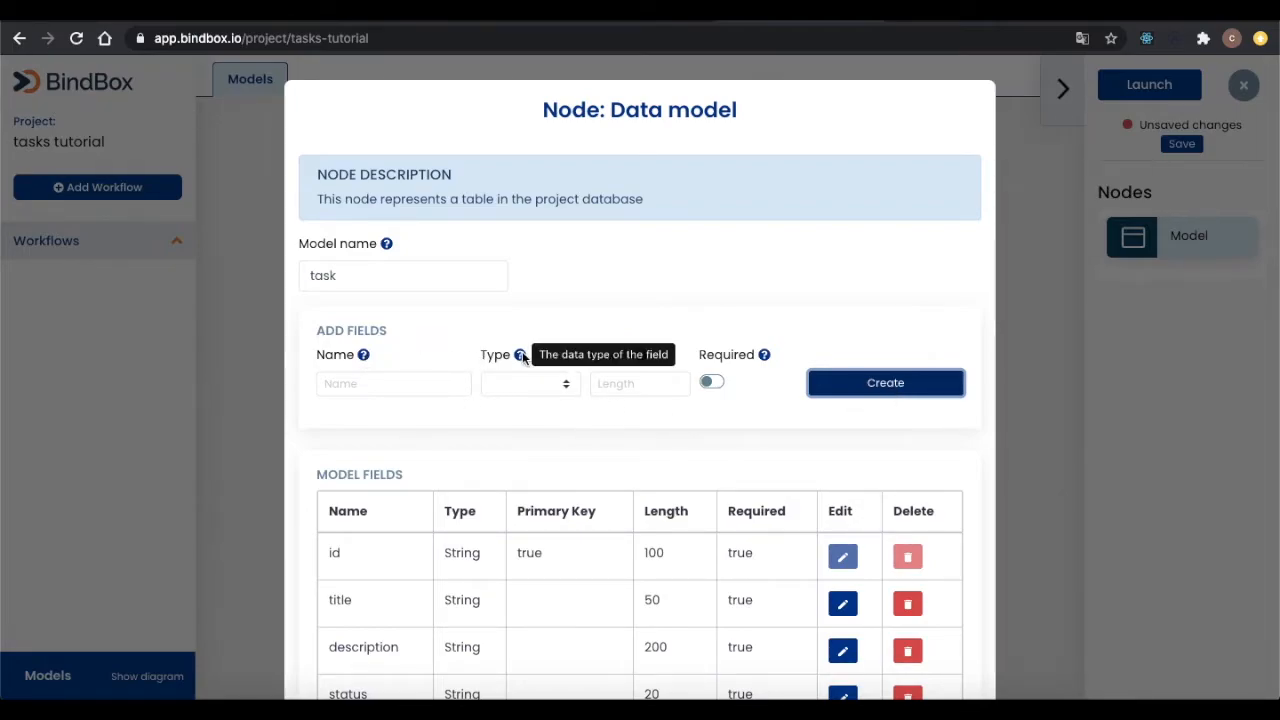
mouse_move(640, 358)
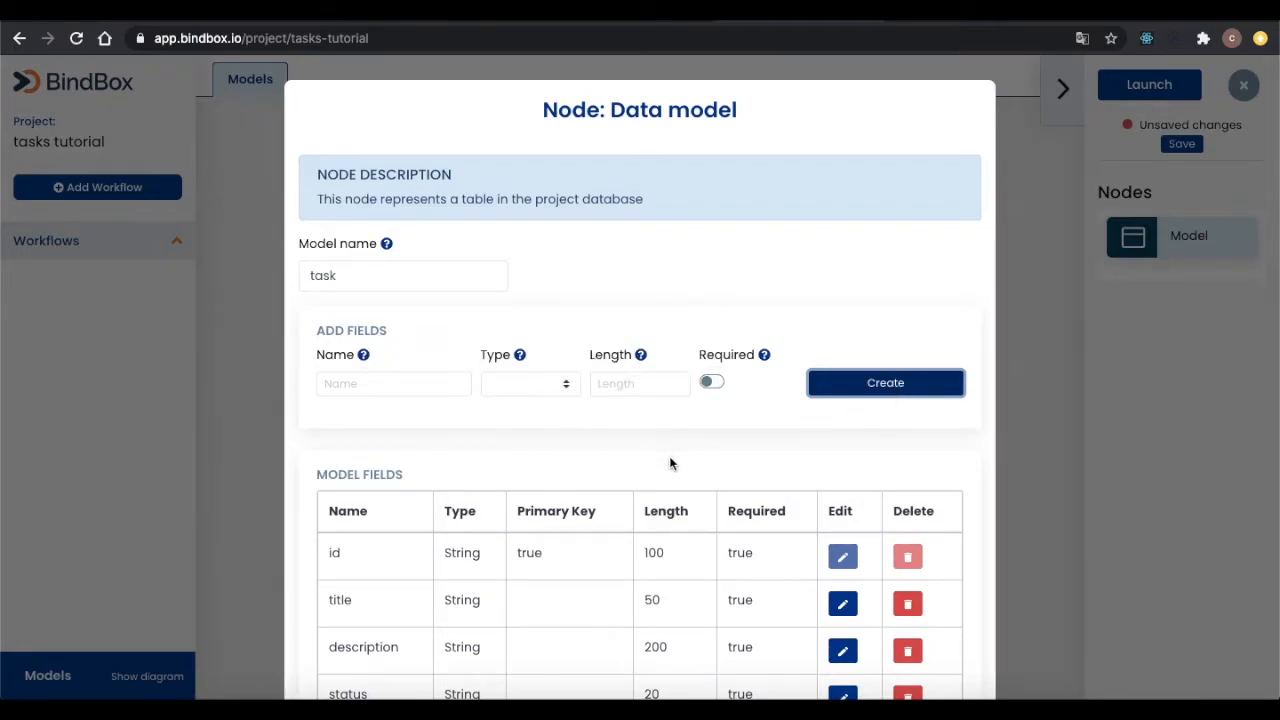
mouse_move(764, 357)
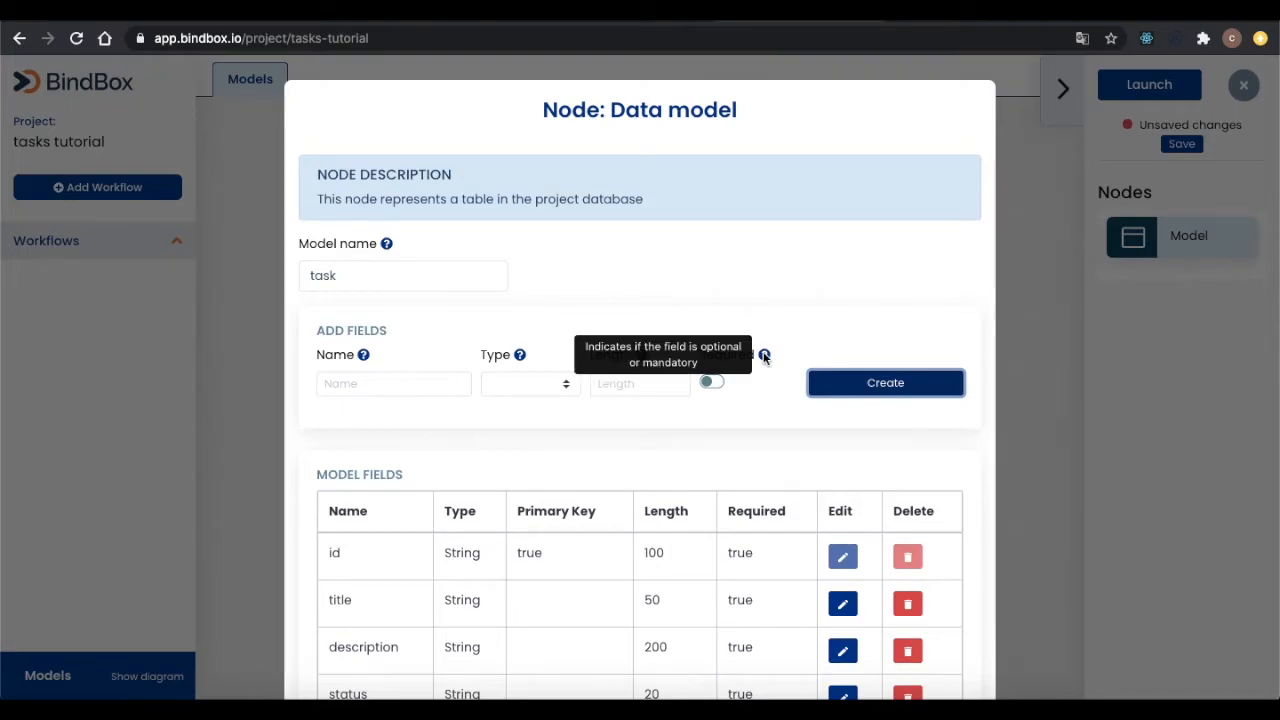
scroll(731, 429, "down", 3)
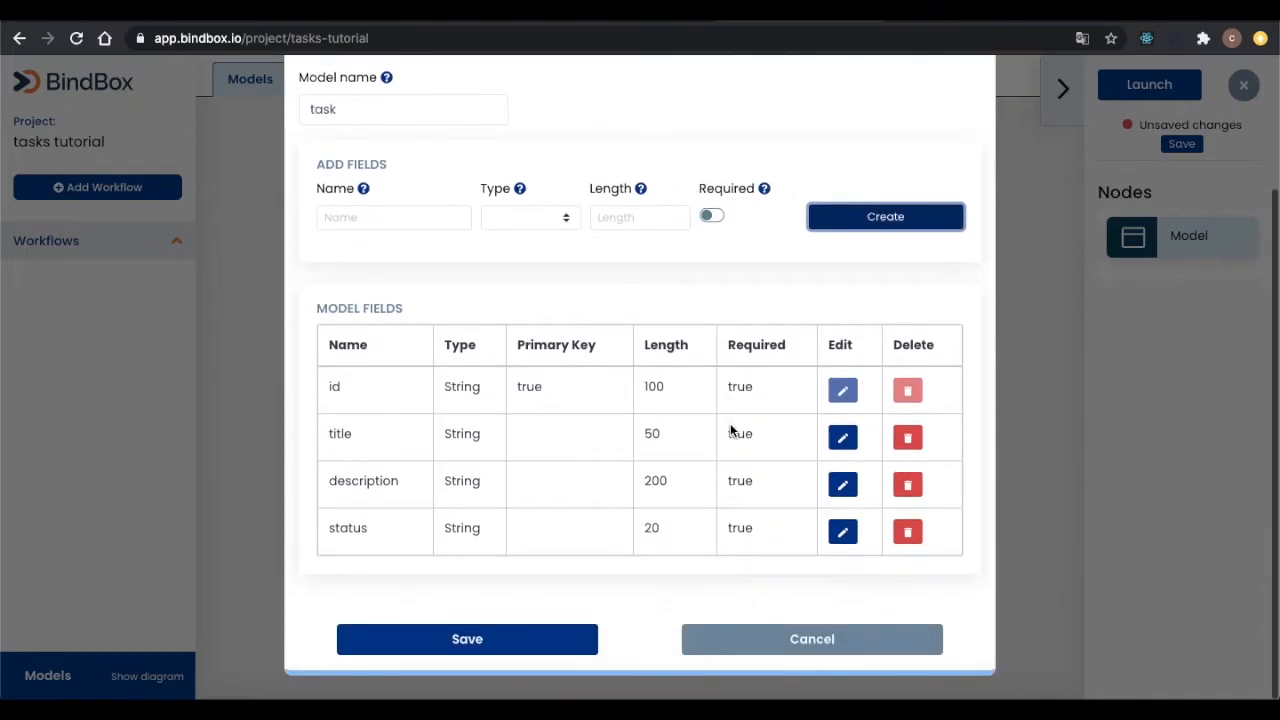
left_click(467, 640)
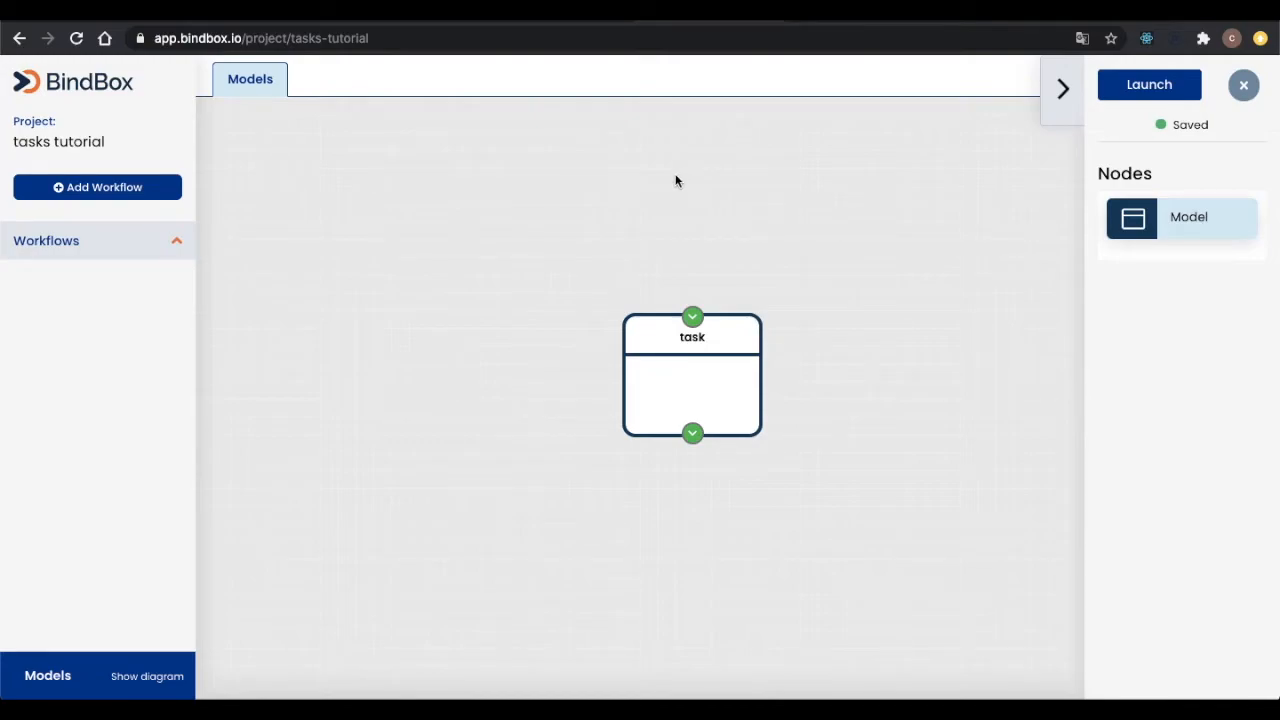
- Create a new workflow named "addTask" with the description text "description"
left_click(112, 189)
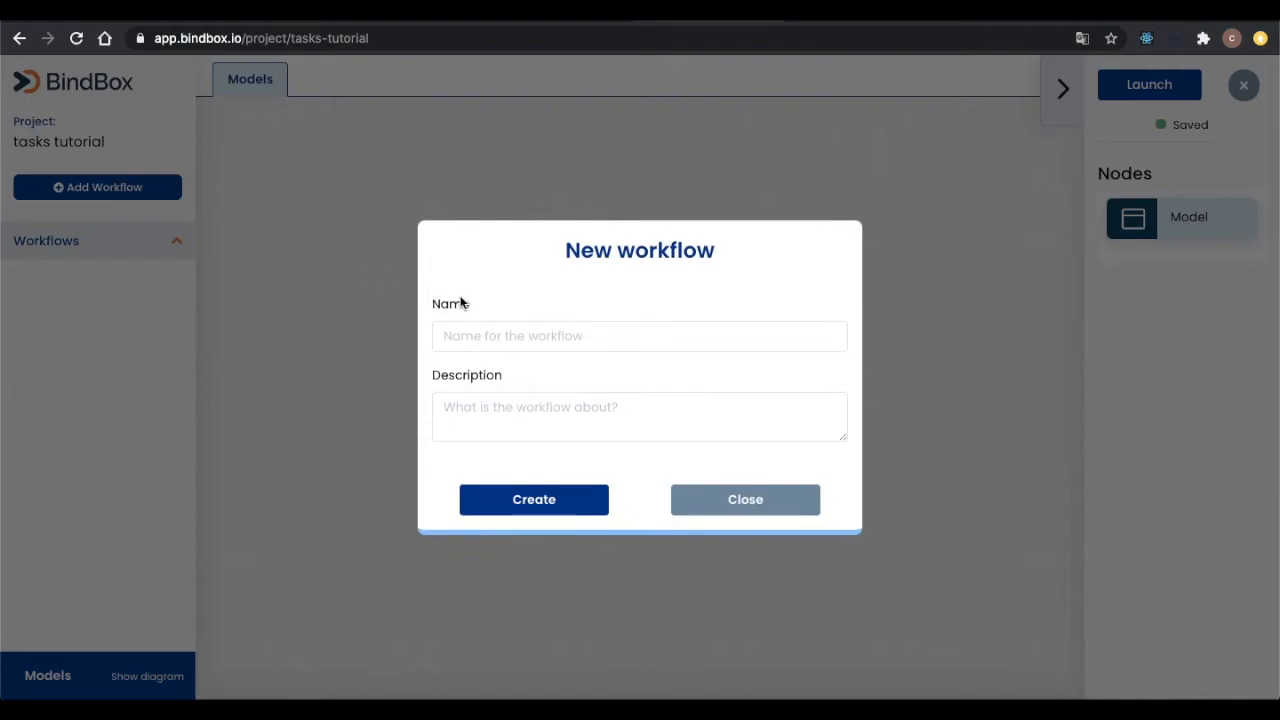
left_click(472, 338)
type("addTask")
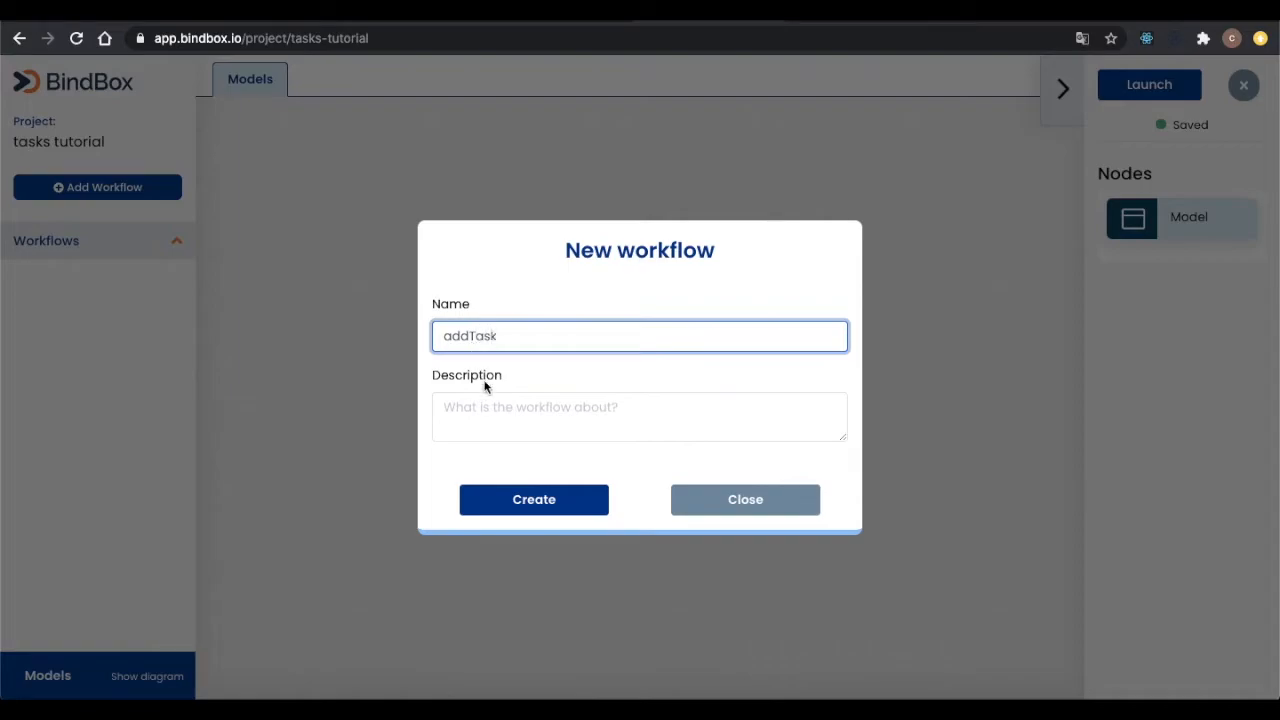
left_click(489, 412)
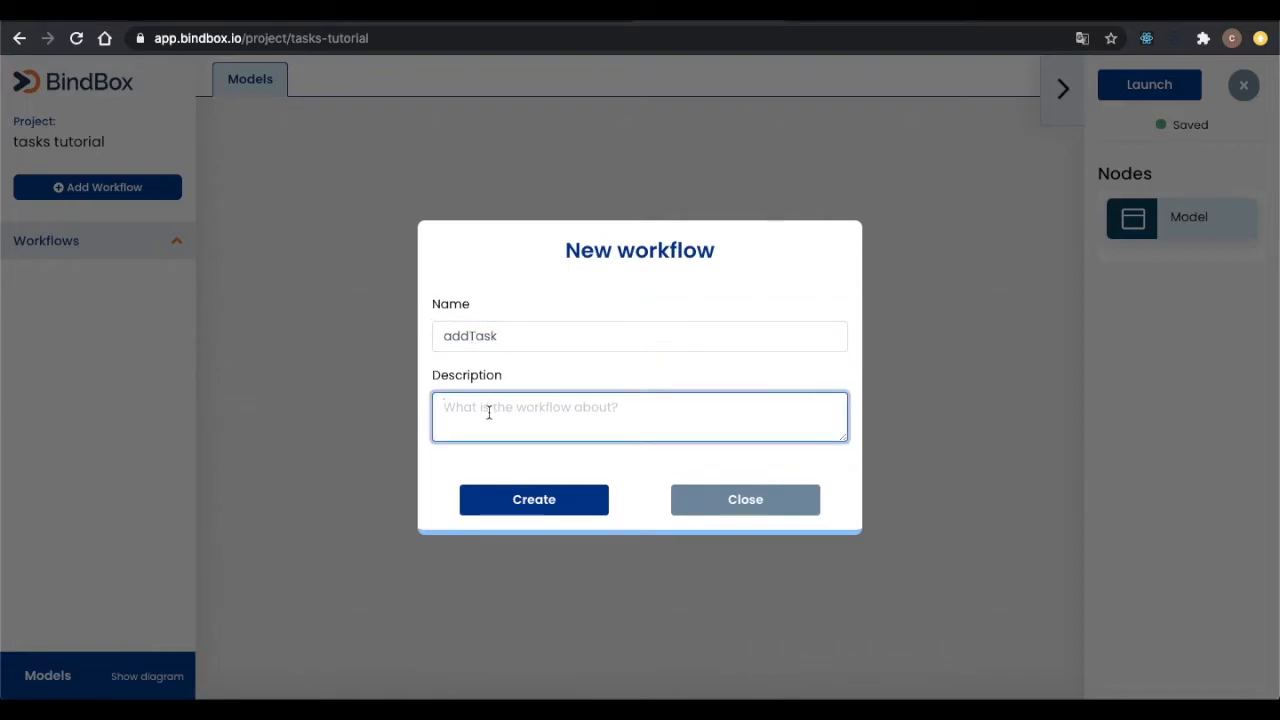
type("description")
left_click(535, 511)
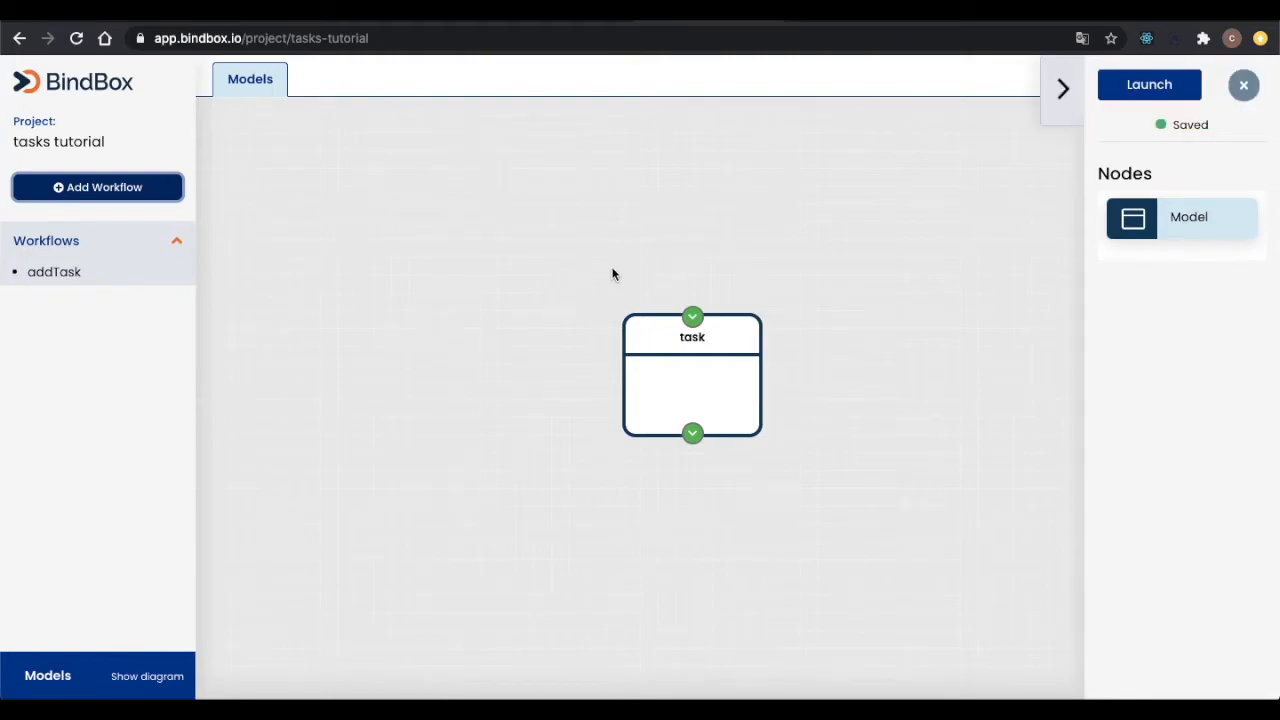
- Open the addTask workflow and name its Start node "start"
left_click(55, 273)
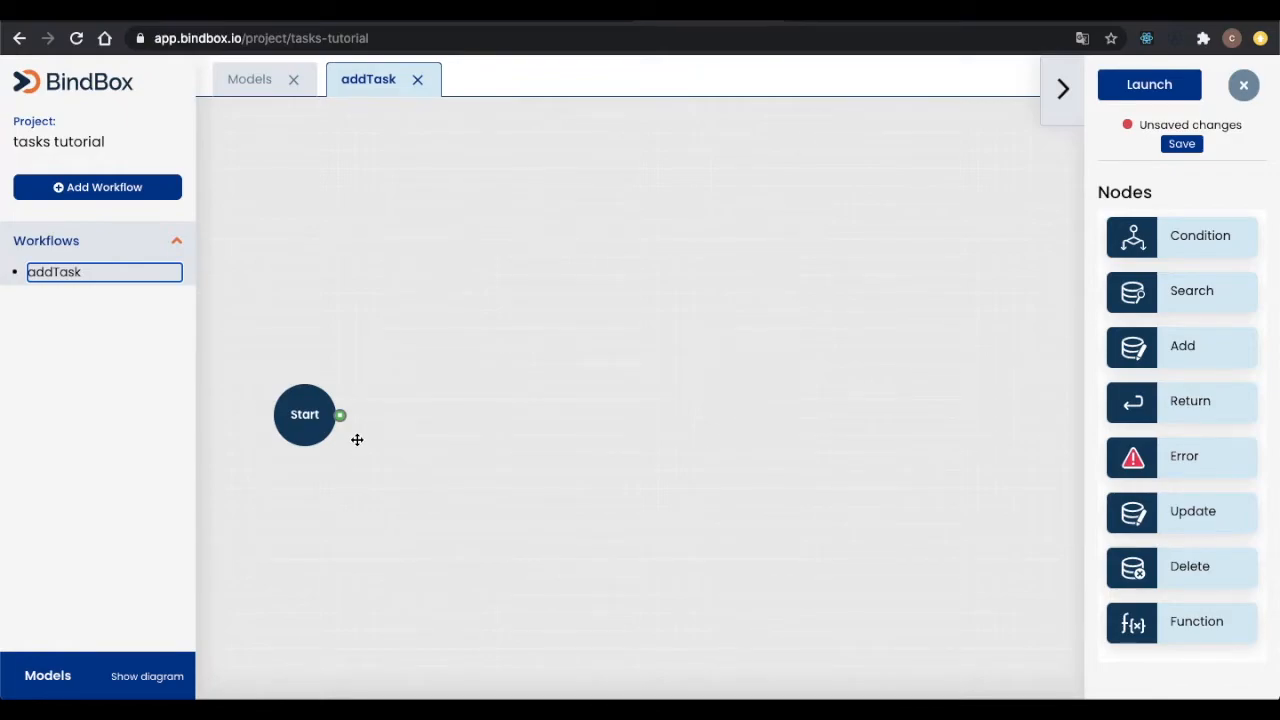
double_click(304, 414)
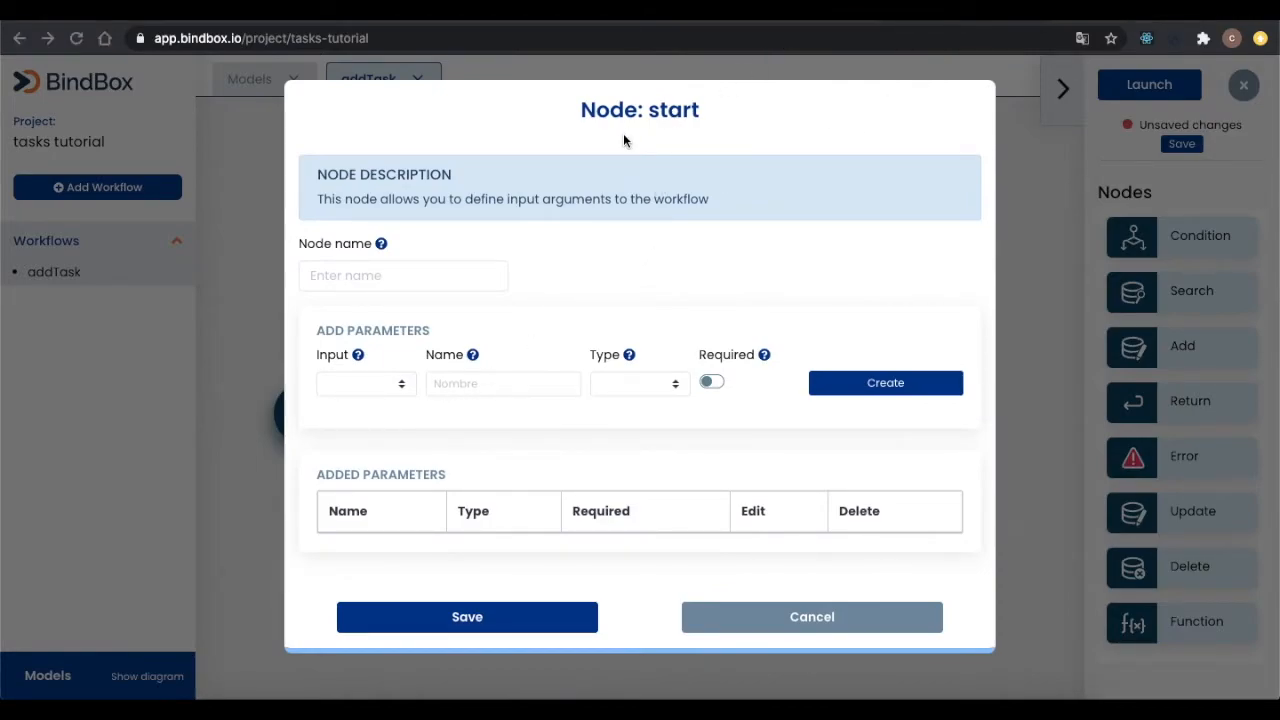
left_click(373, 275)
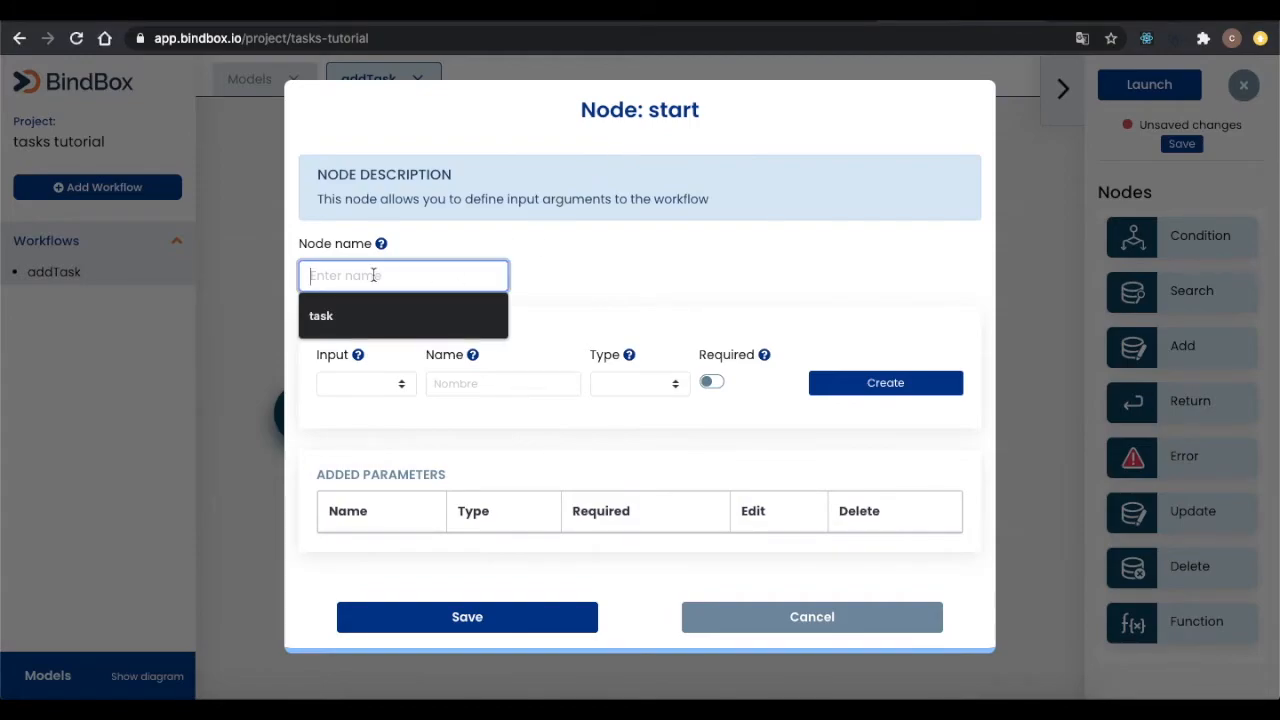
type("start")
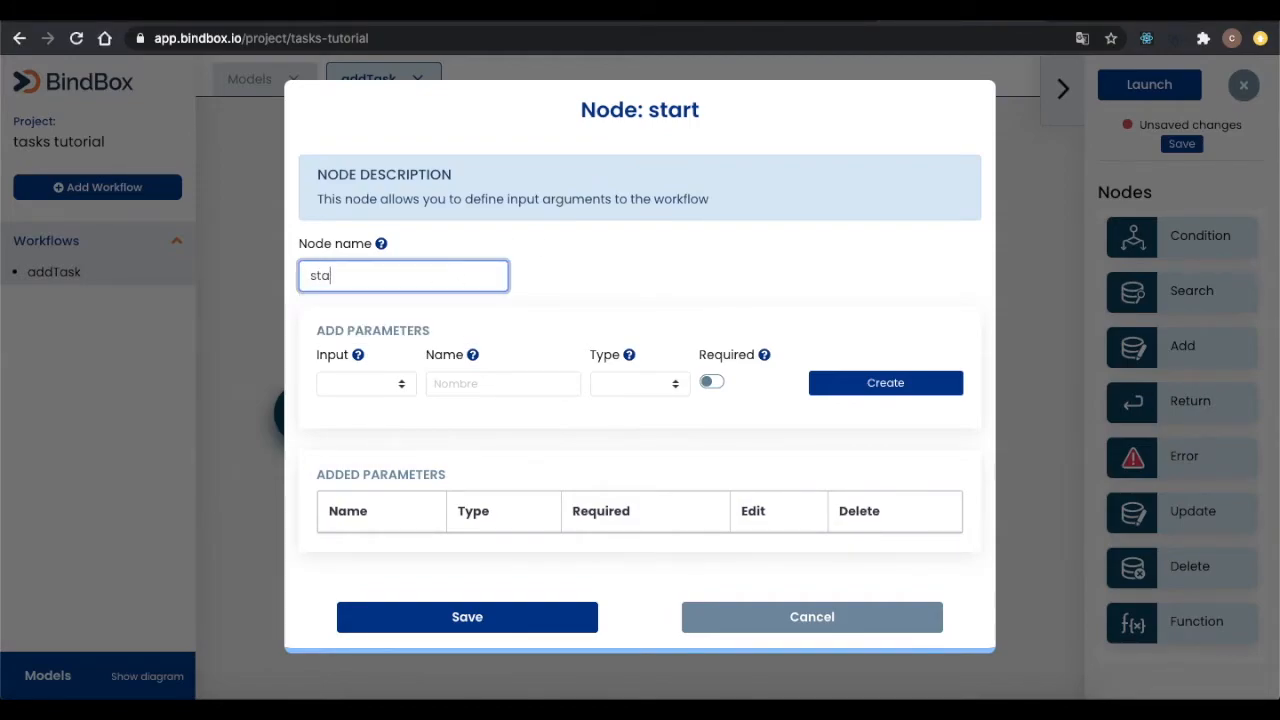
- Add a required Nativo input parameter named "title" of type string to the Start node
left_click(366, 390)
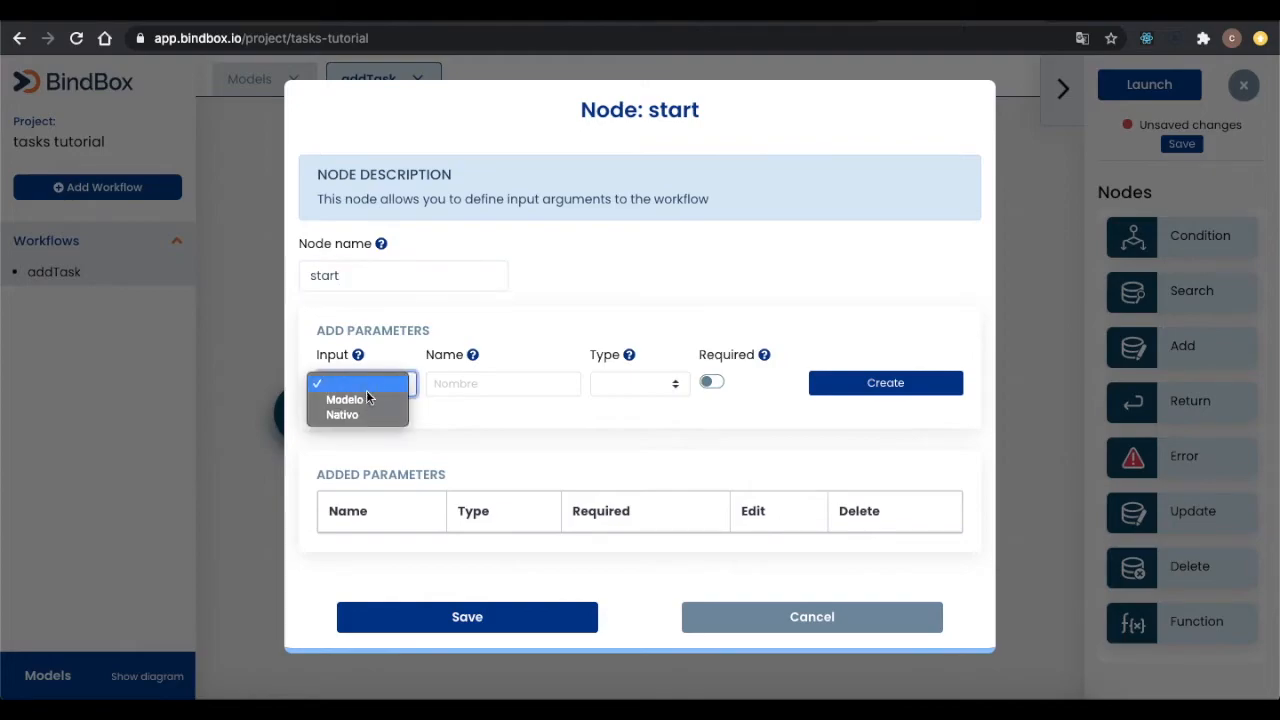
left_click(366, 413)
left_click(490, 384)
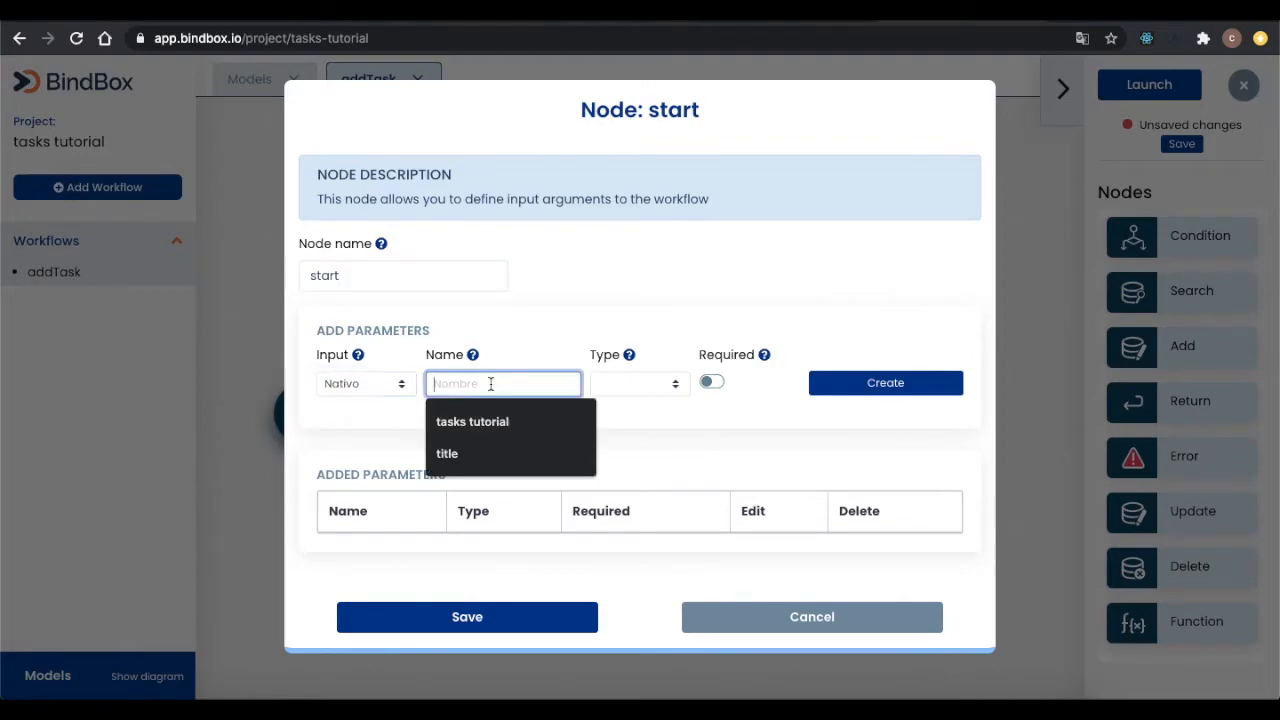
type("title")
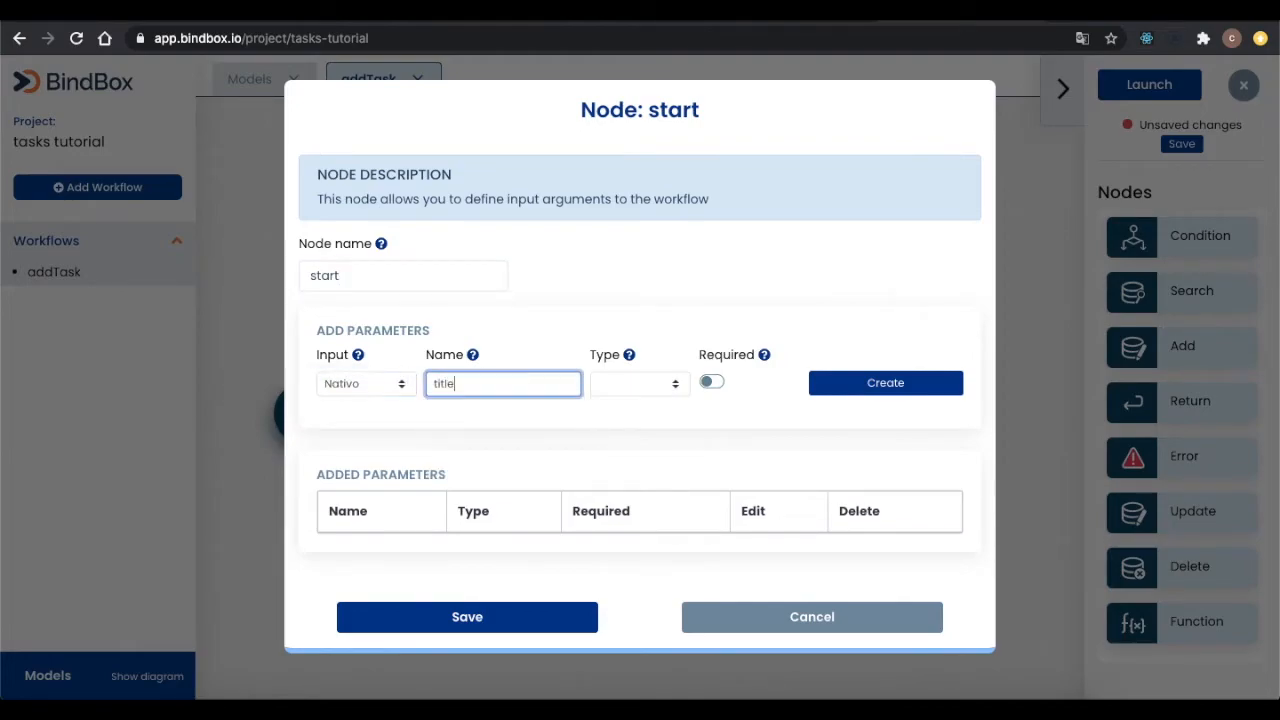
left_click(637, 392)
left_click(632, 399)
left_click(711, 382)
left_click(866, 384)
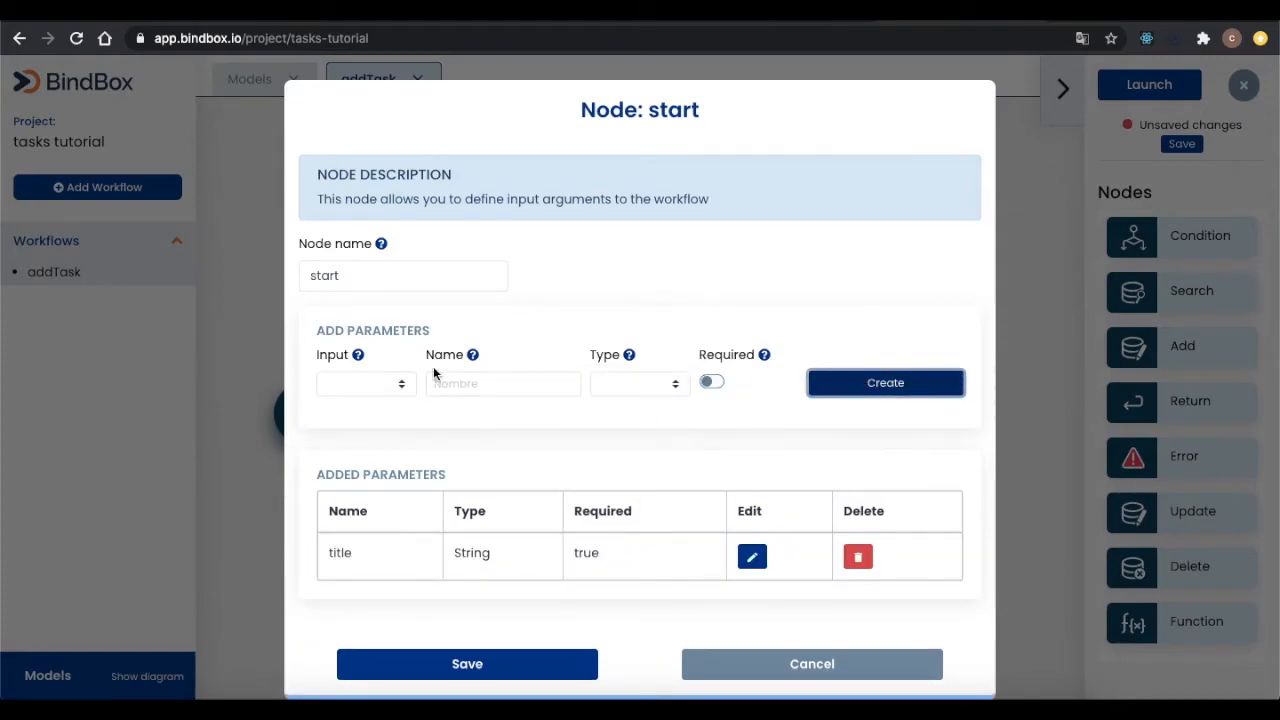
- Add a required Nativo input parameter named "description" of type string to the Start node
left_click(372, 390)
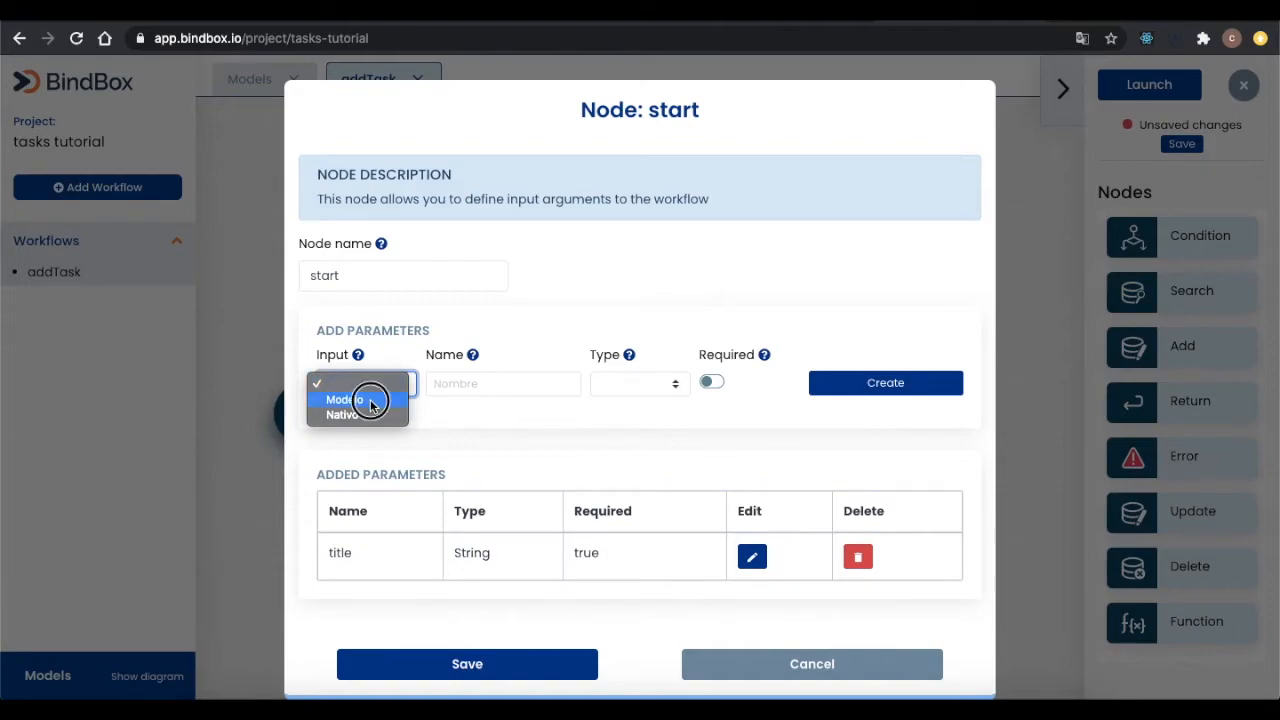
left_click(365, 400)
left_click(366, 398)
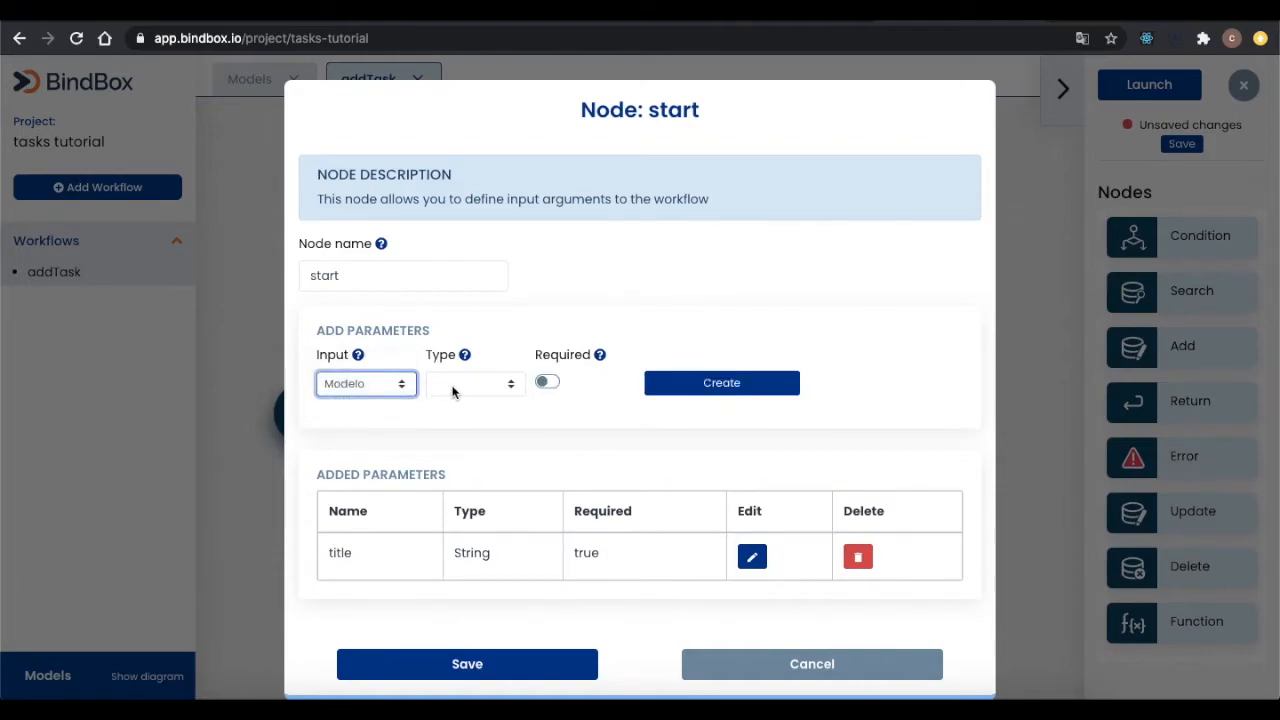
left_click(472, 383)
type("description")
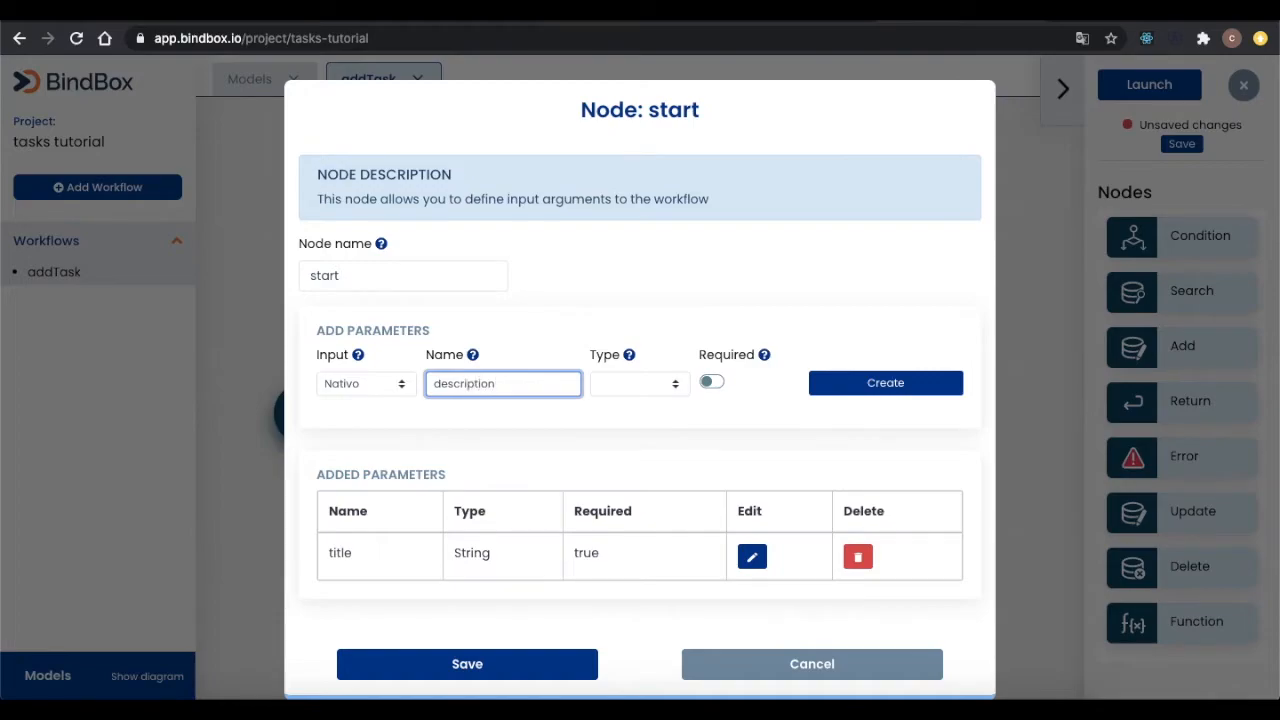
left_click(618, 386)
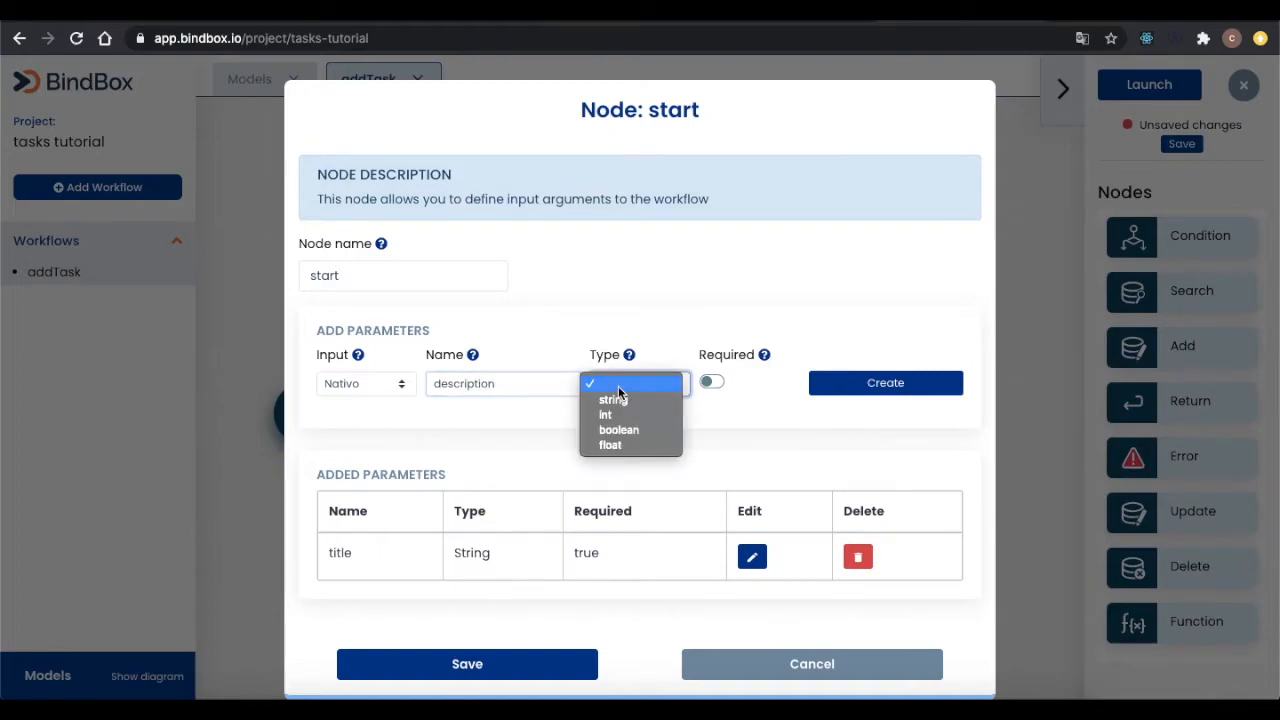
left_click(612, 396)
left_click(711, 383)
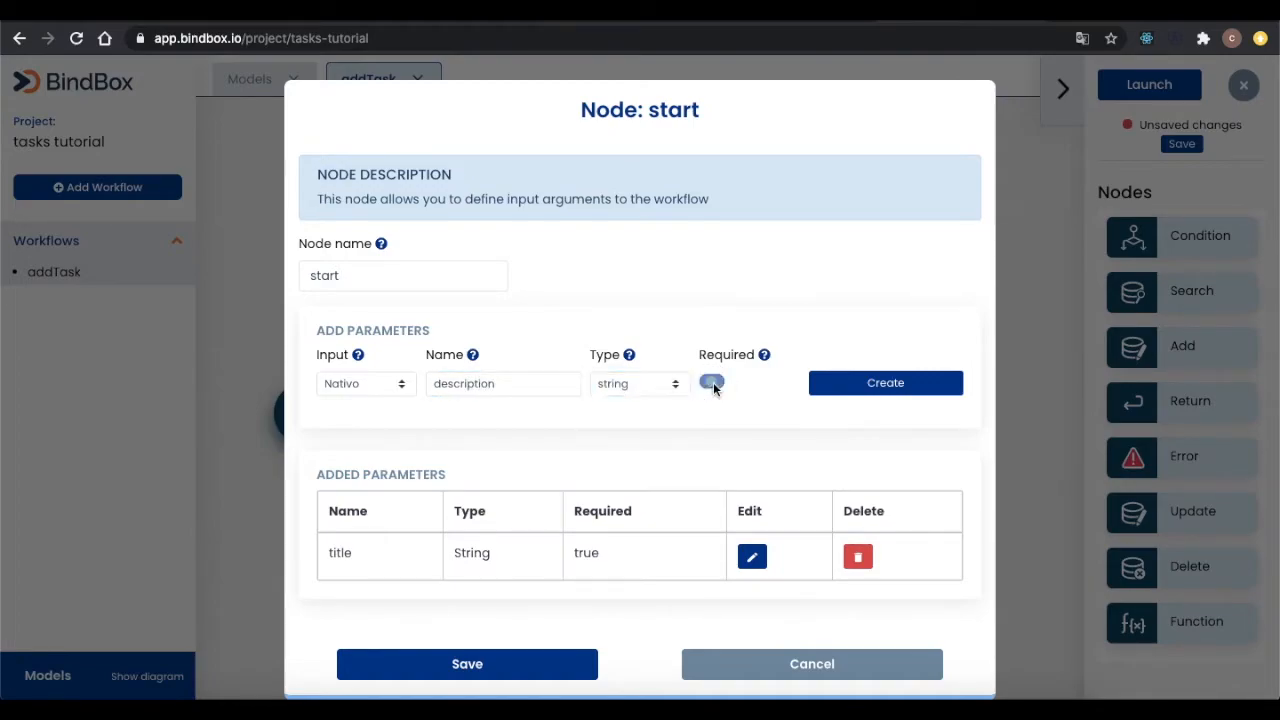
left_click(889, 386)
- Add a required Nativo input parameter named "status" of type string and save the Start node
left_click(370, 386)
left_click(372, 414)
left_click(470, 384)
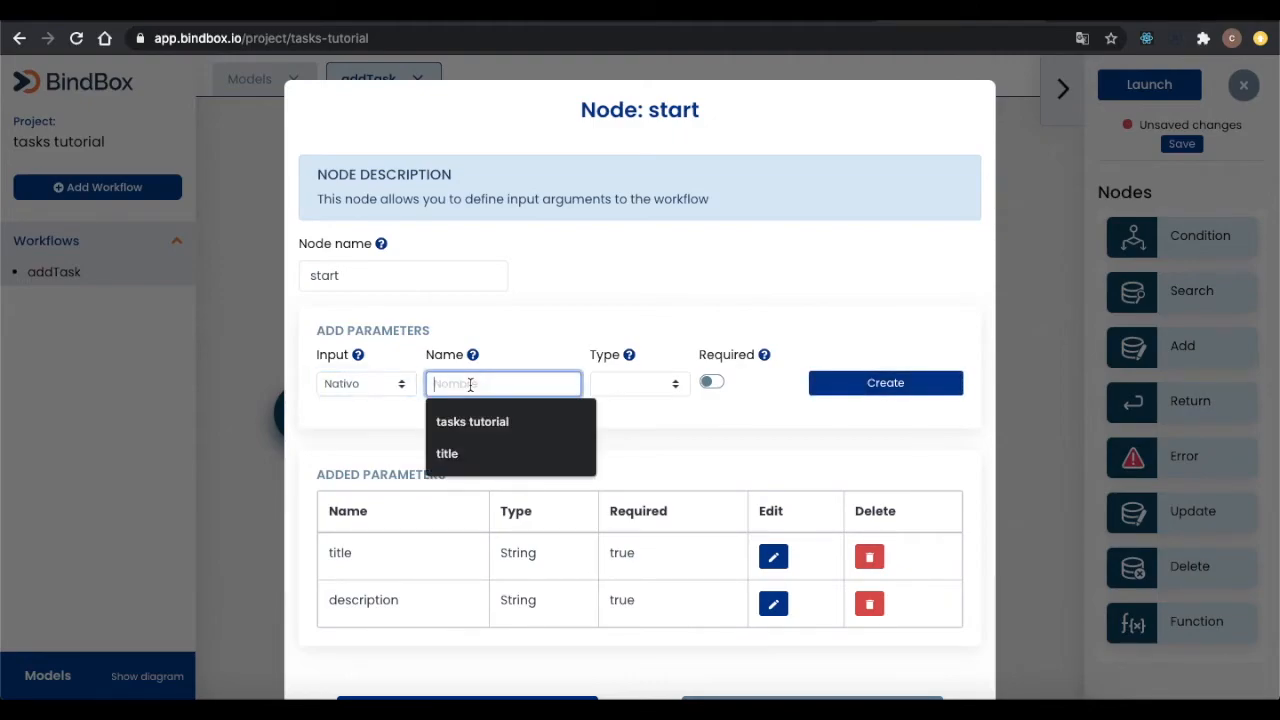
type("status")
left_click(603, 386)
left_click(654, 398)
left_click(712, 382)
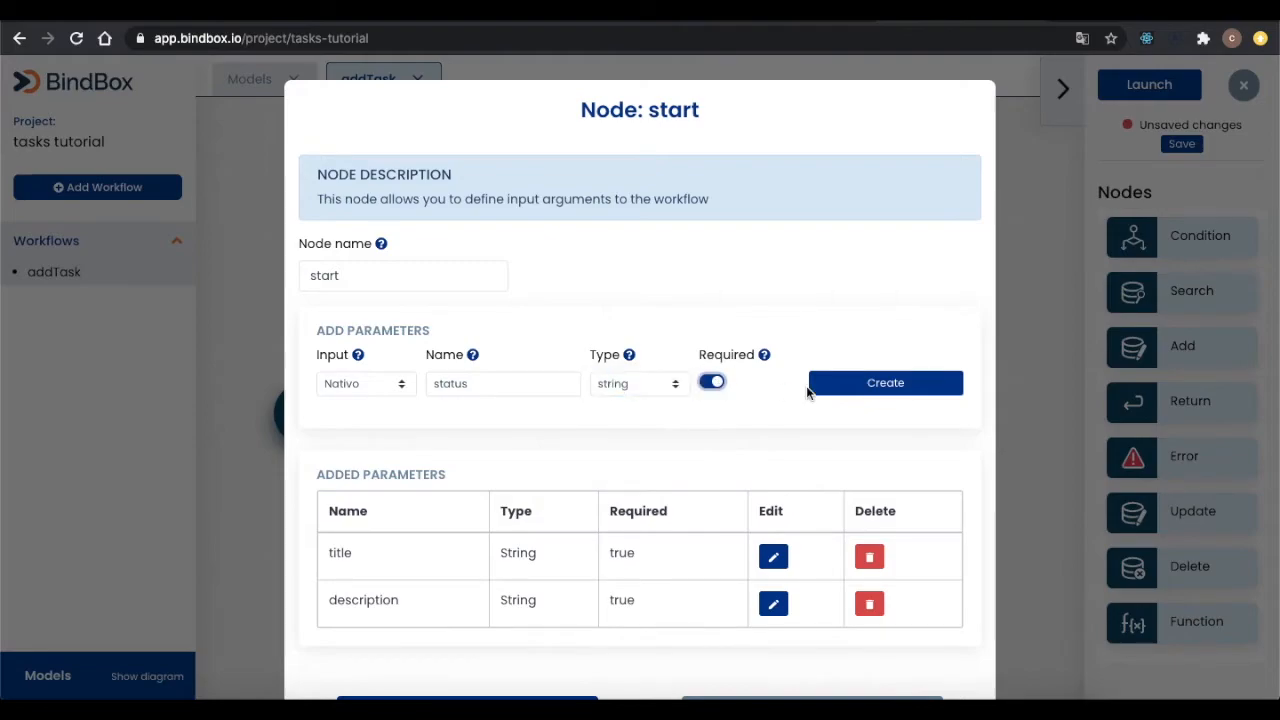
left_click(874, 383)
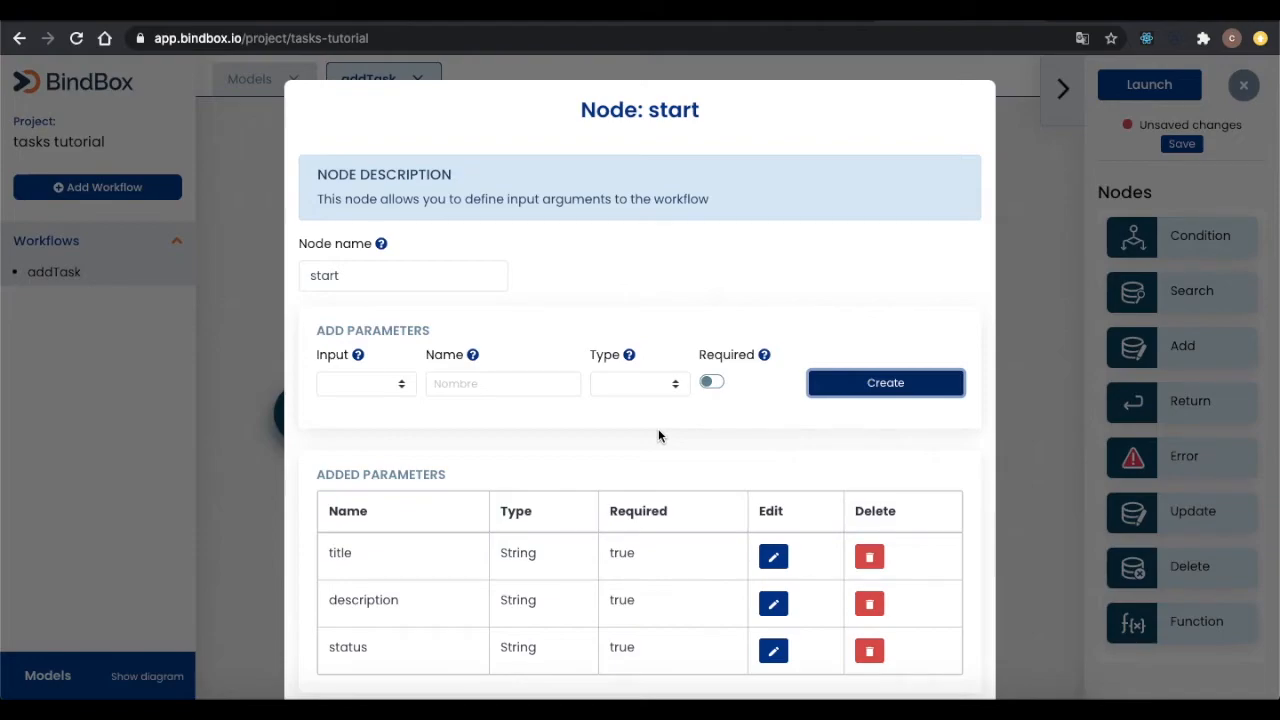
scroll(658, 435, "down", 2)
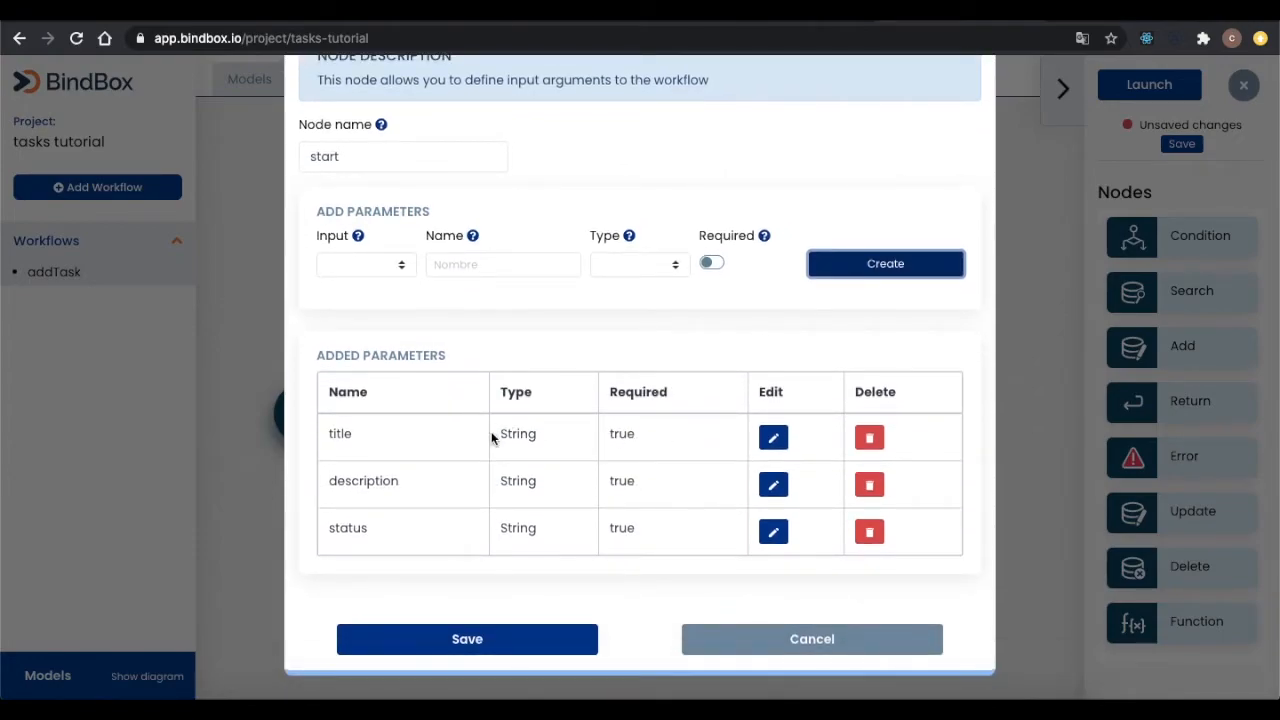
left_click(484, 640)
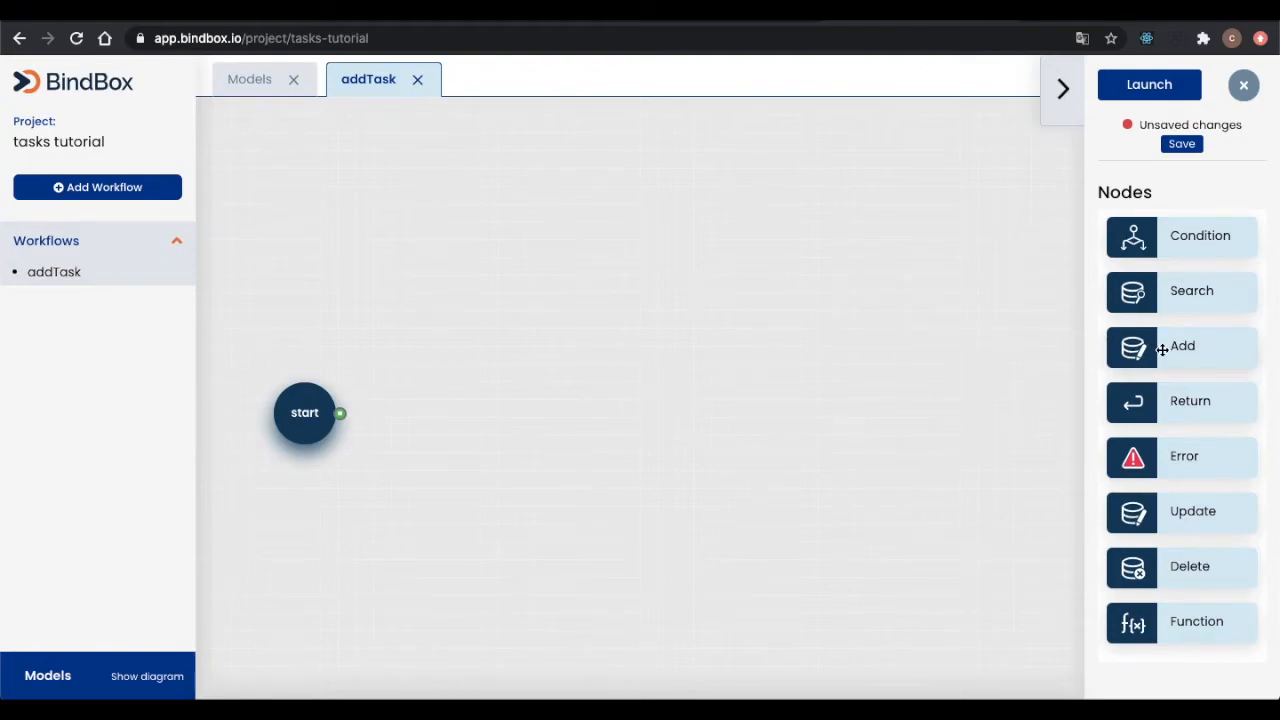
- Place an Add node in the addTask workflow, connected from the start node, and name it "add"
left_click_drag(1171, 349, 516, 407)
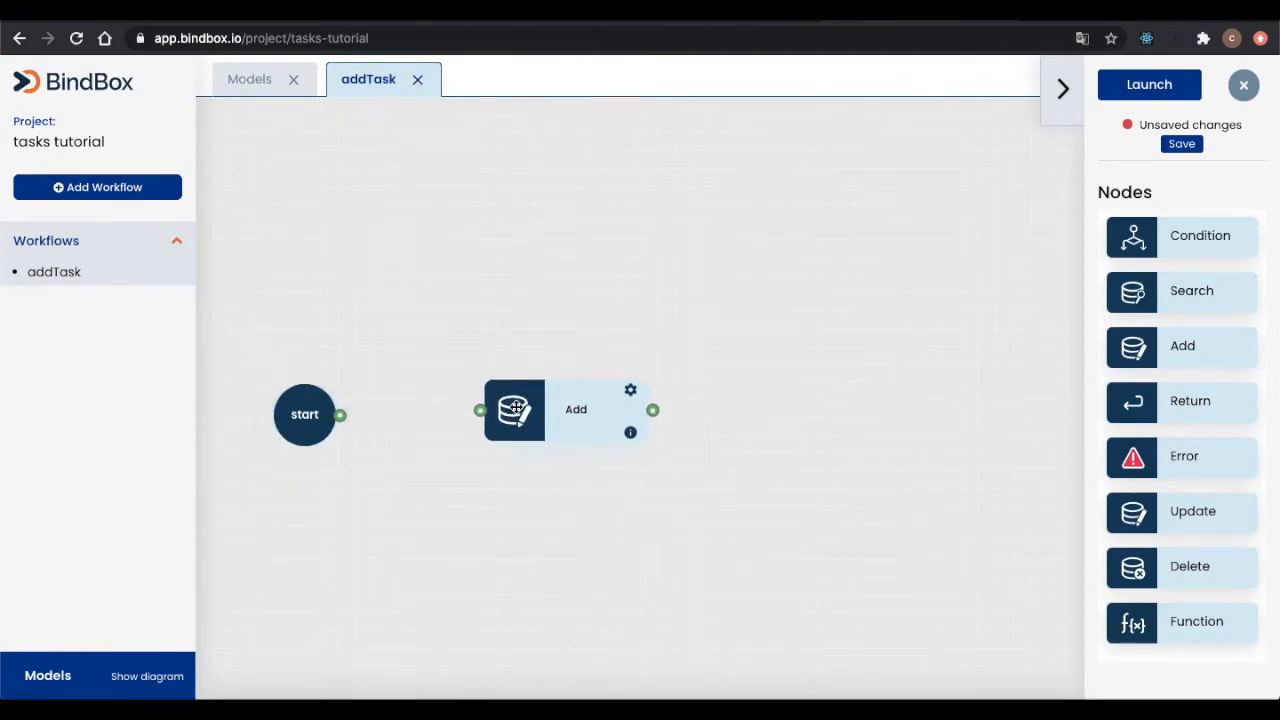
left_click_drag(341, 415, 478, 419)
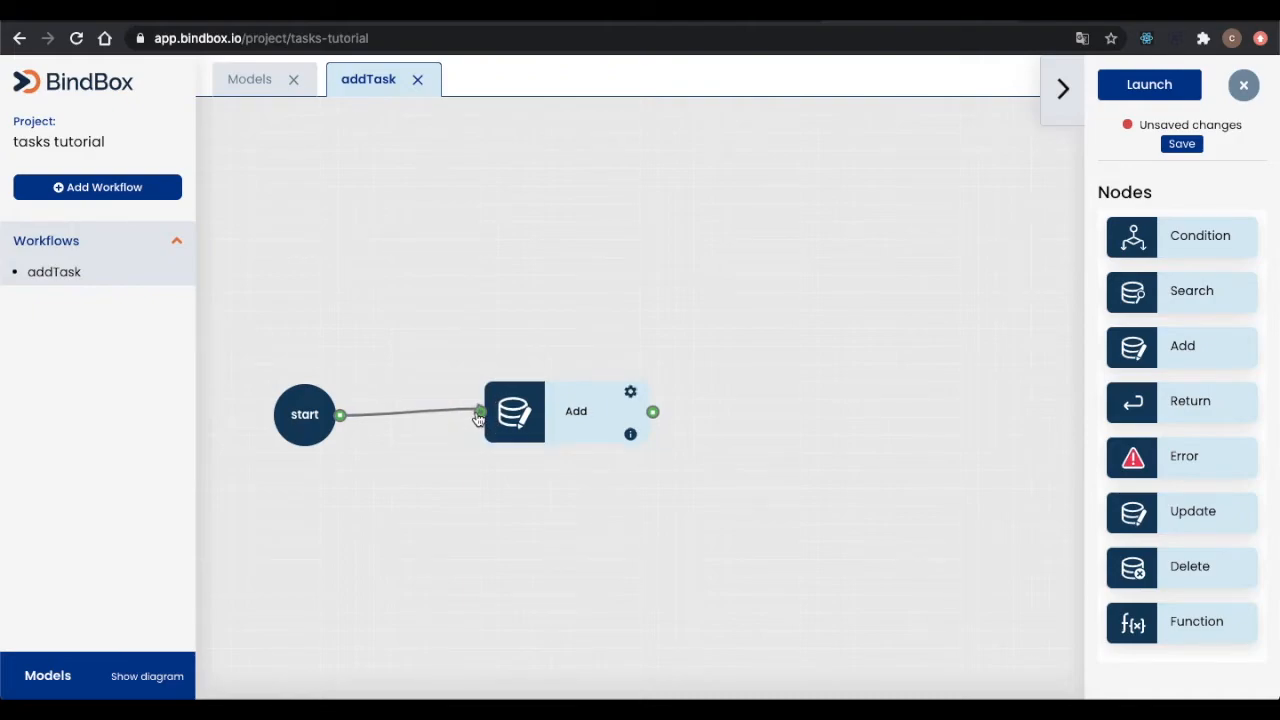
double_click(565, 411)
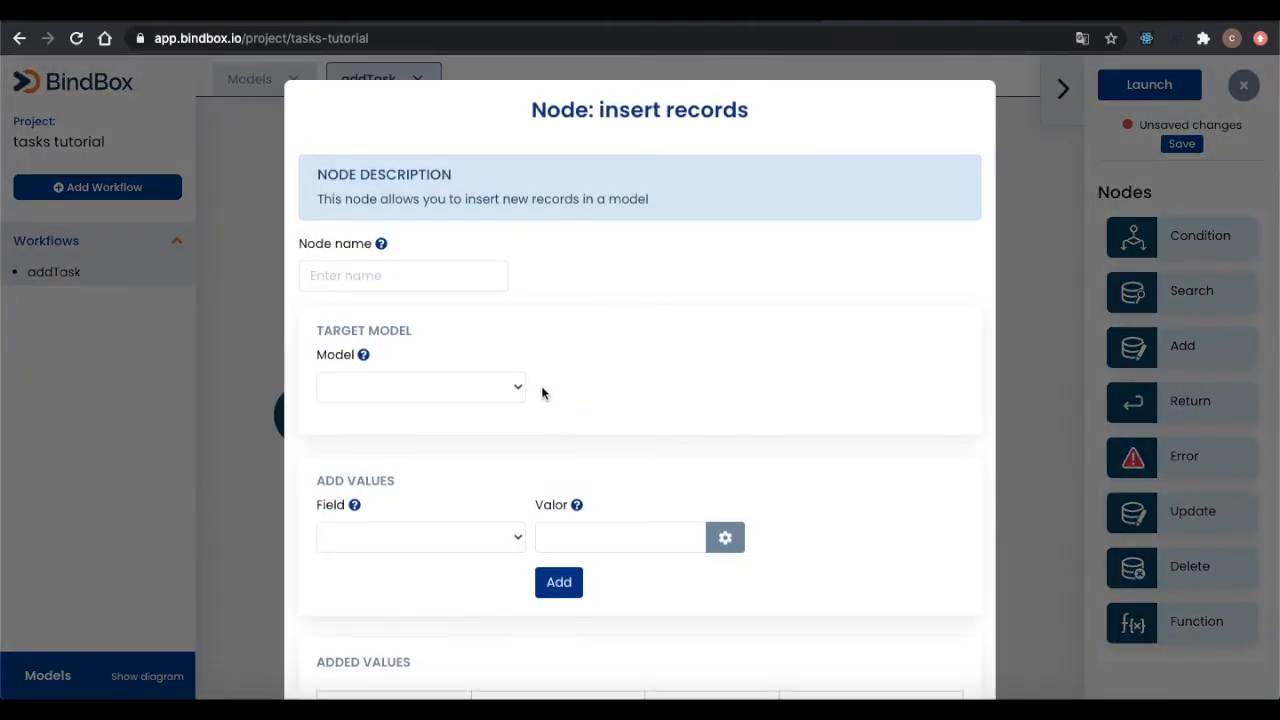
left_click(421, 281)
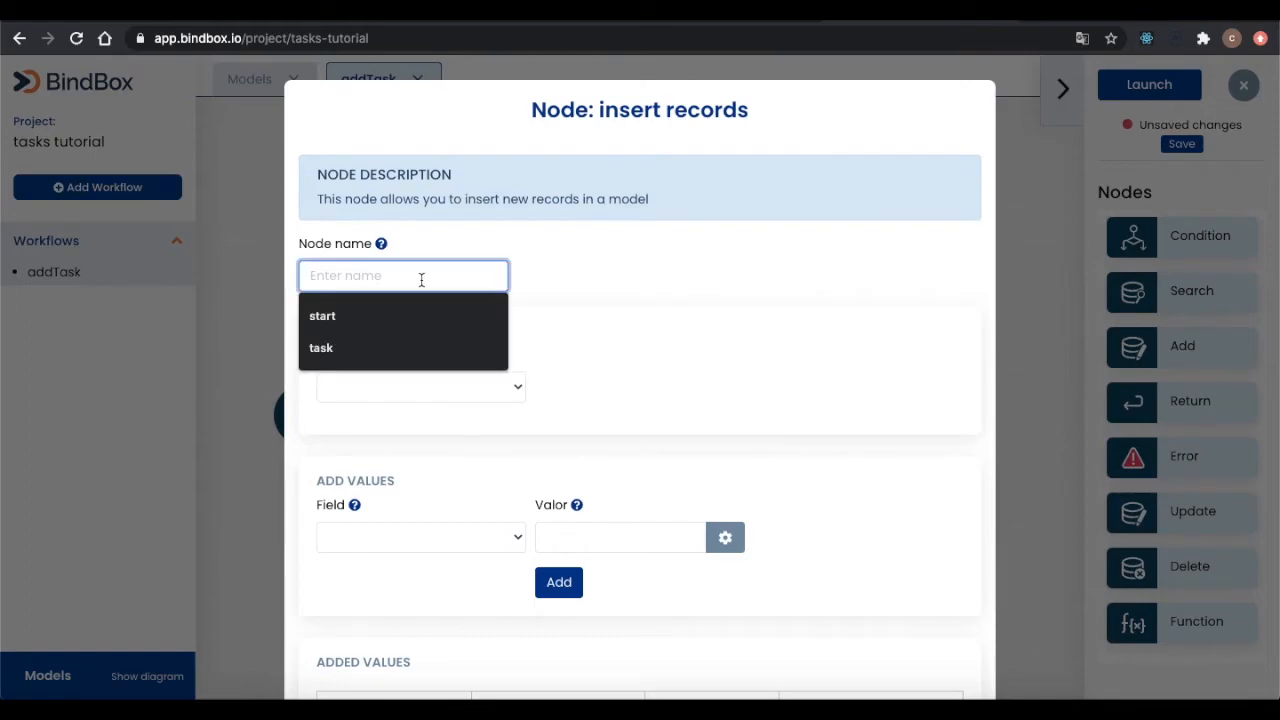
type("add")
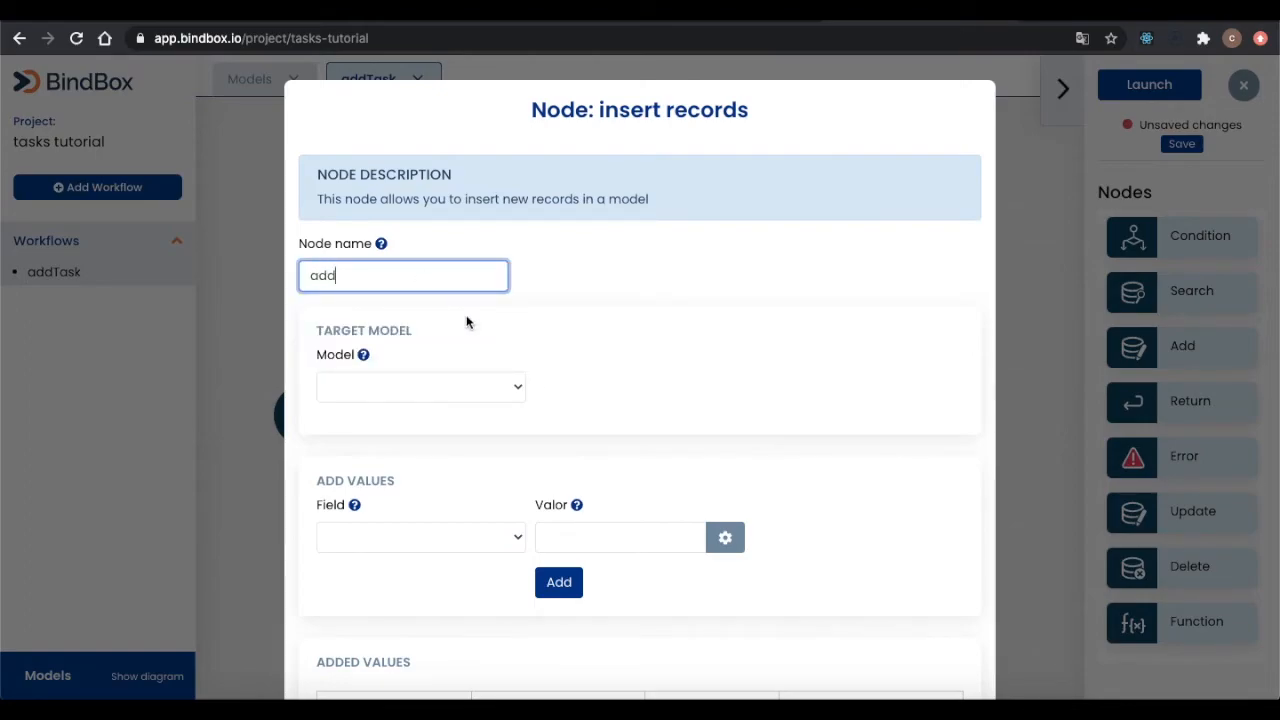
- Set the add node's target model to task and assign the start node's title variable to the title field
left_click(512, 387)
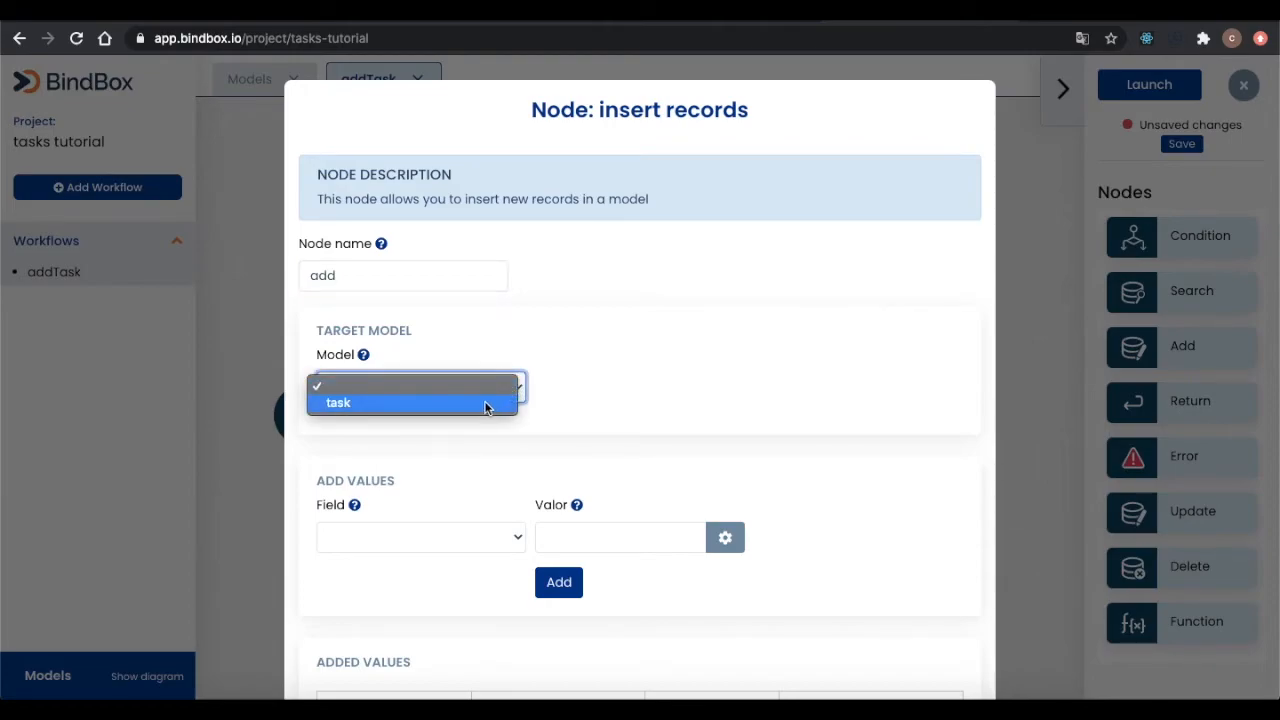
left_click(487, 403)
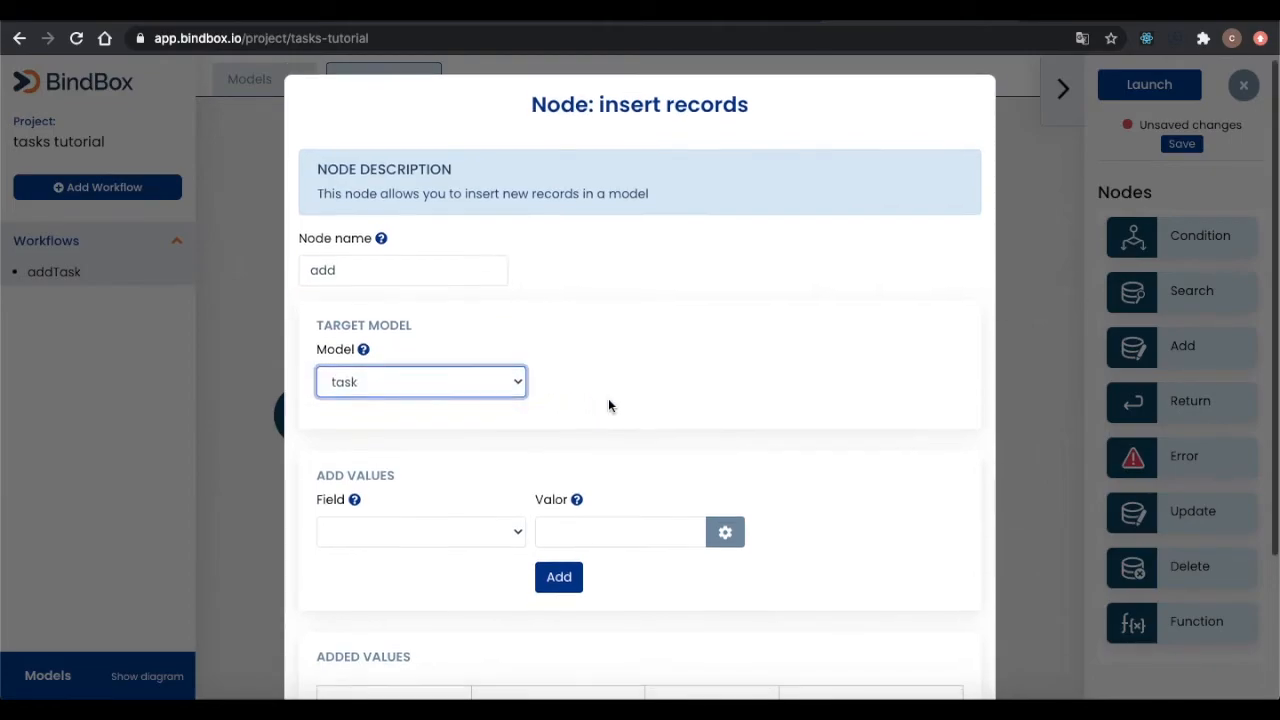
scroll(608, 400, "down", 2)
left_click(452, 357)
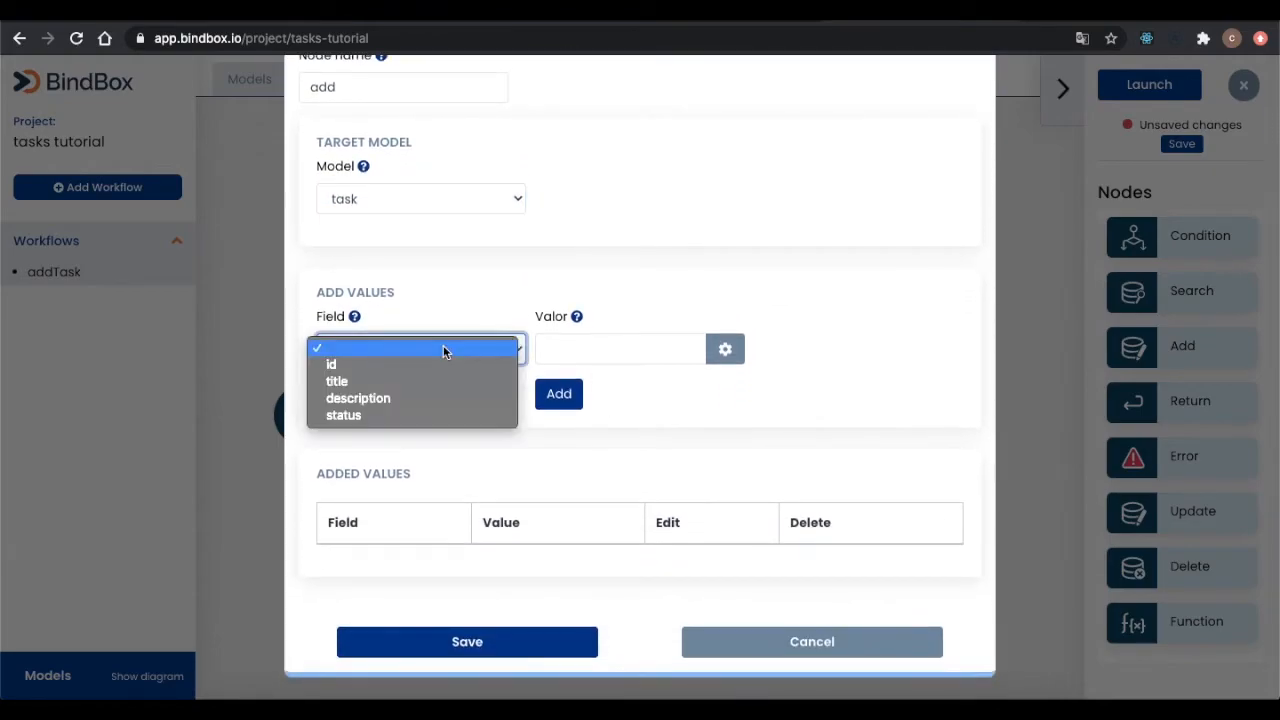
left_click(444, 378)
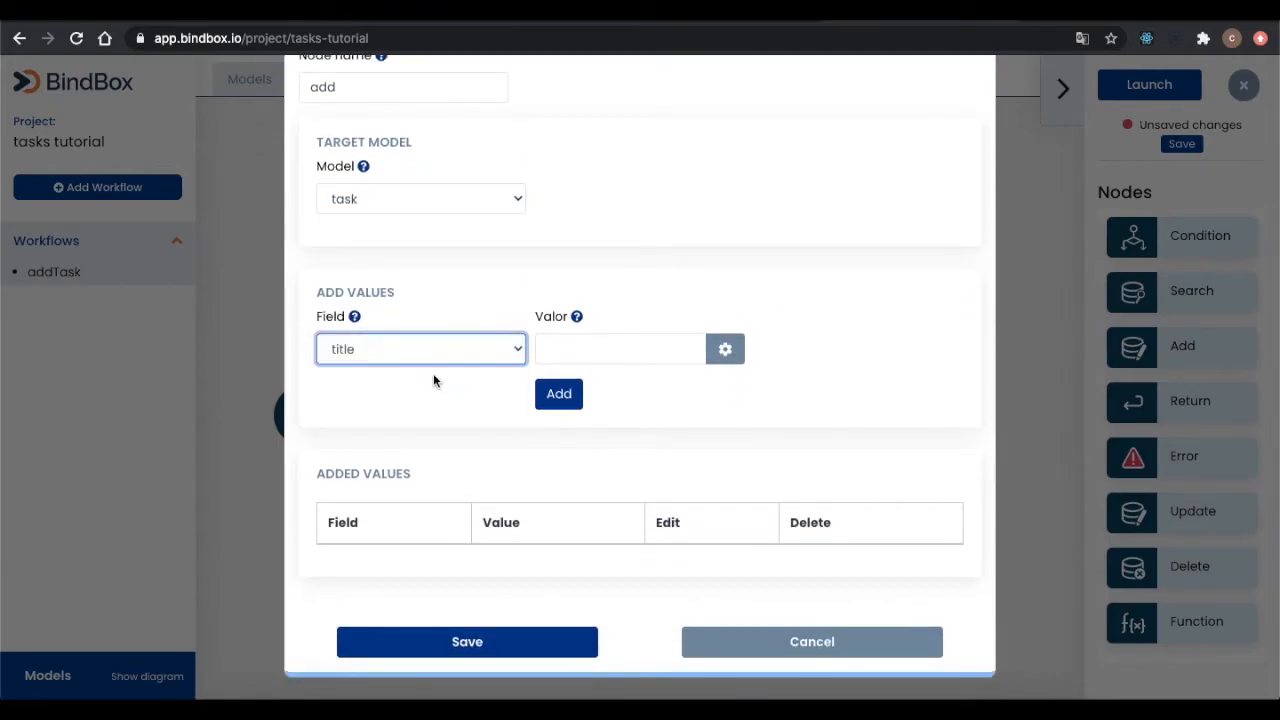
left_click(722, 350)
left_click(457, 221)
left_click(506, 268)
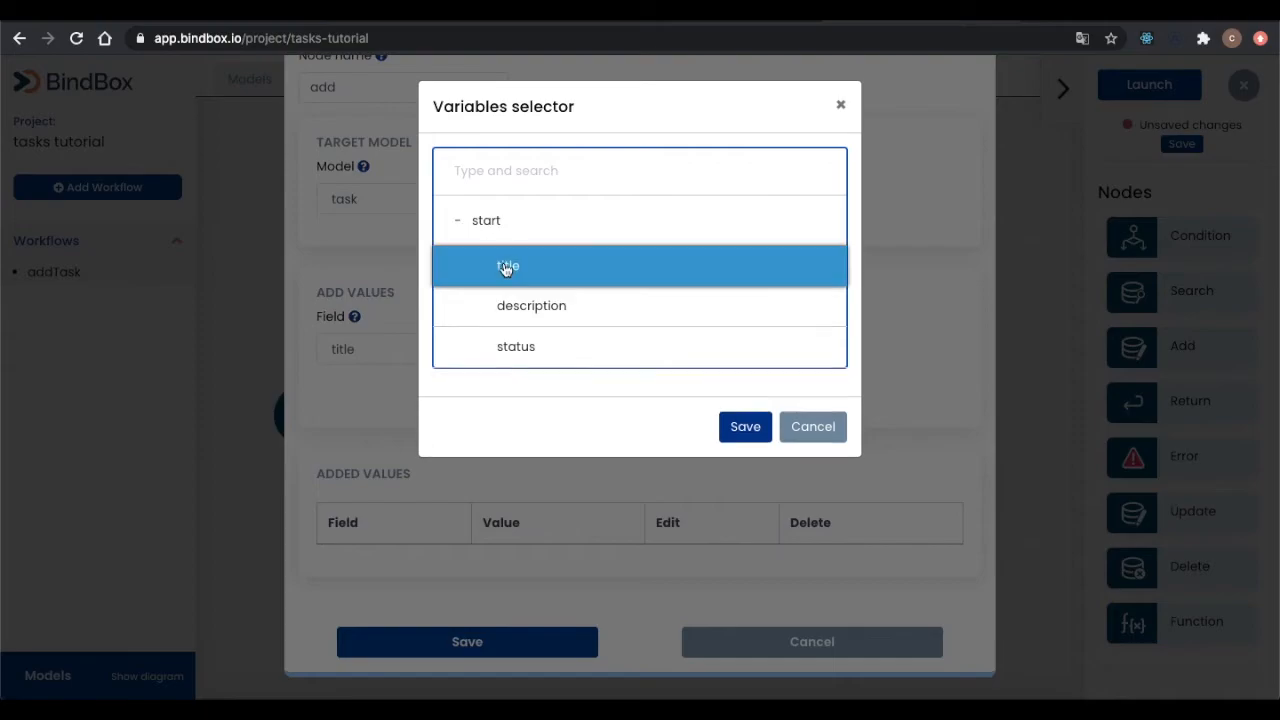
left_click(745, 426)
left_click(559, 393)
- Assign the start node's description variable to the description field in the add node
left_click(464, 350)
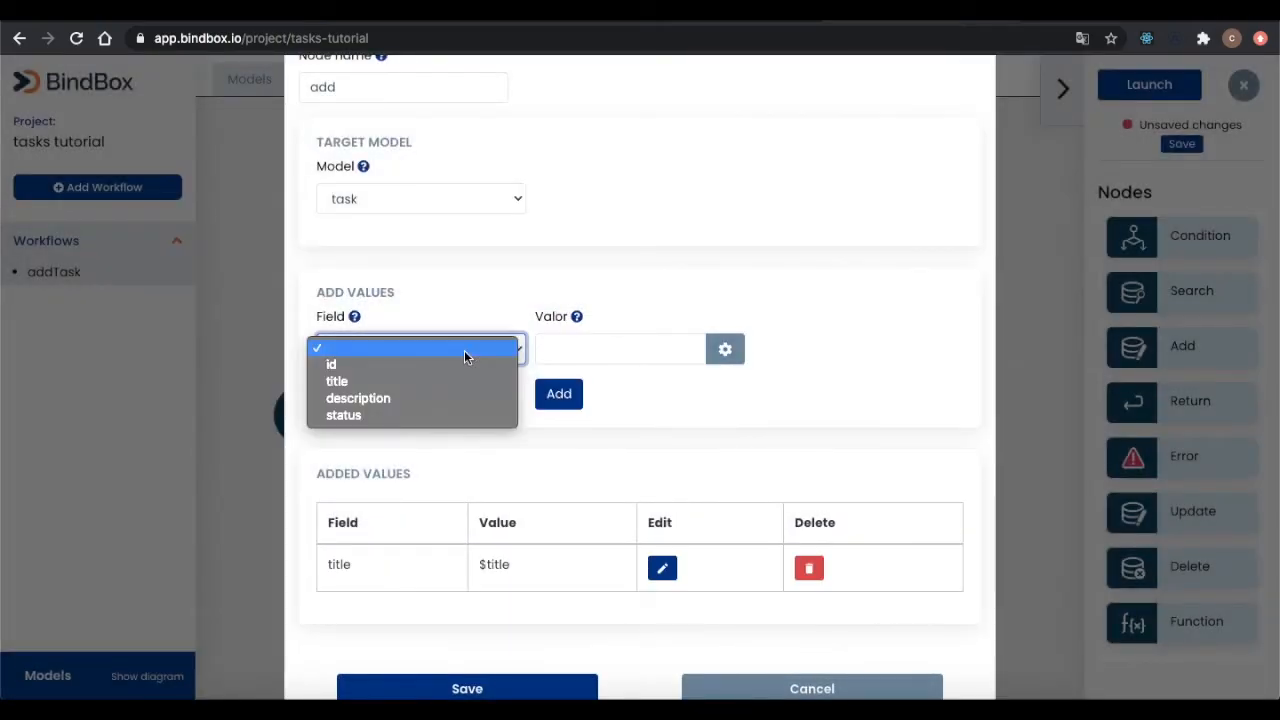
left_click(460, 391)
left_click(724, 349)
left_click(457, 221)
left_click(520, 304)
left_click(745, 426)
left_click(559, 393)
- Assign the start node's status variable to the status field and save the add node
left_click(477, 348)
left_click(438, 413)
left_click(726, 349)
left_click(472, 224)
left_click(512, 347)
left_click(745, 426)
left_click(559, 393)
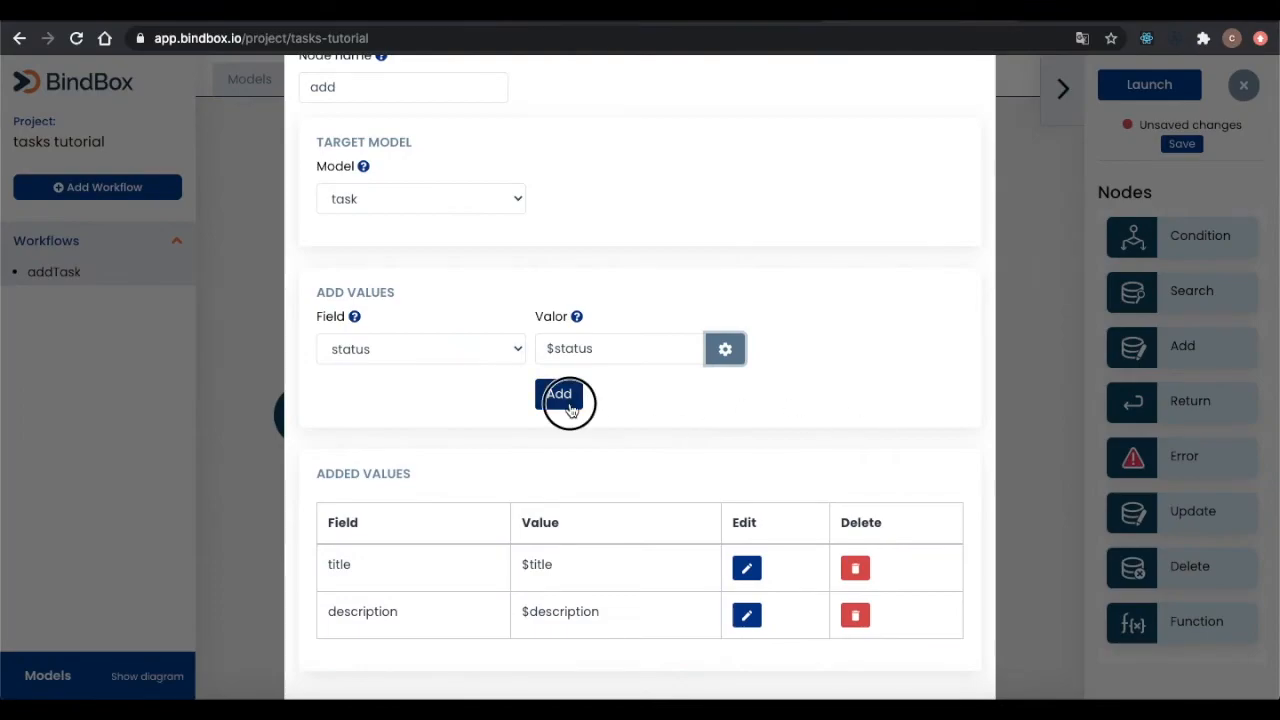
scroll(837, 418, "down", 1)
scroll(838, 413, "down", 1)
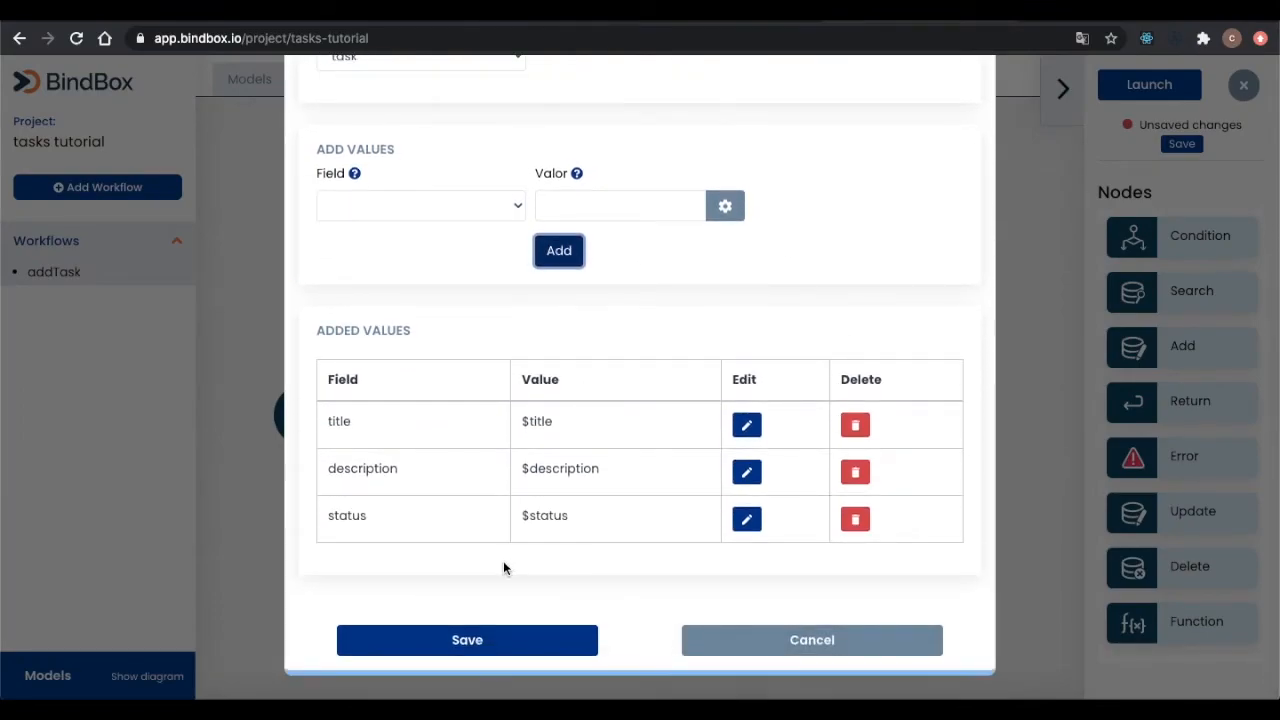
left_click(476, 639)
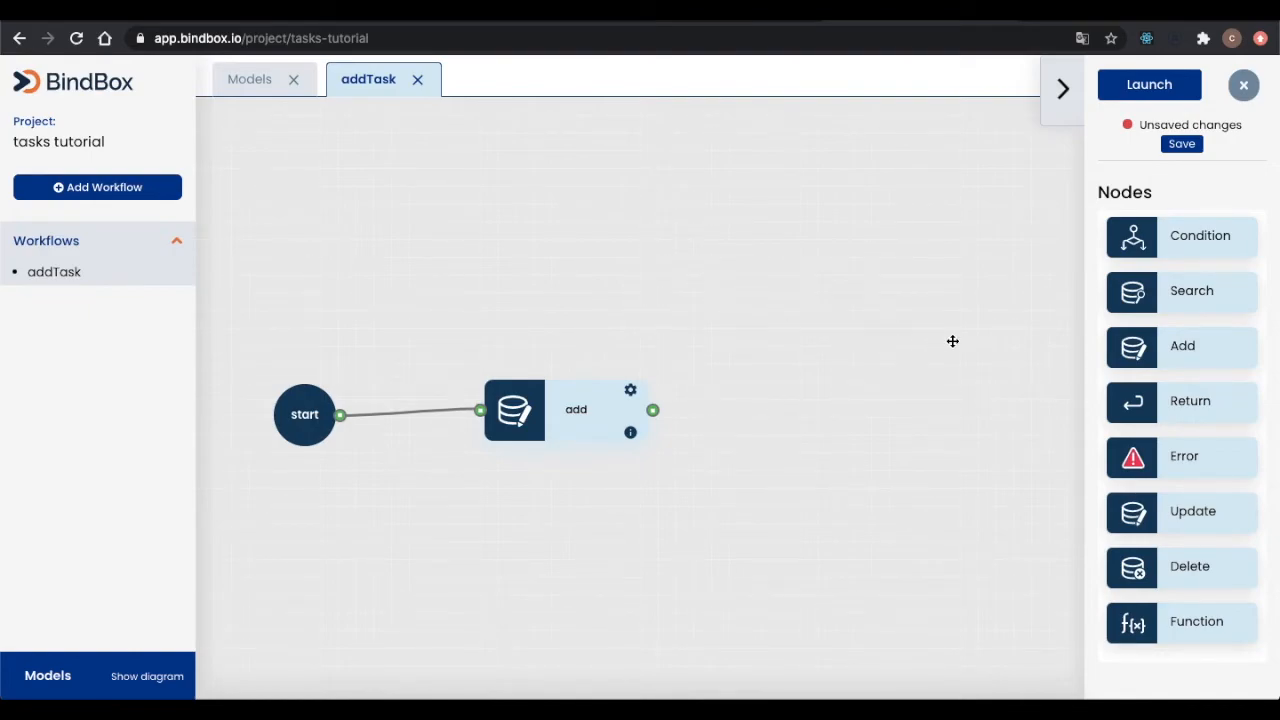
- Place a Return node in the workflow, connected from the add node, and name it "end"
left_click_drag(1186, 402, 829, 409)
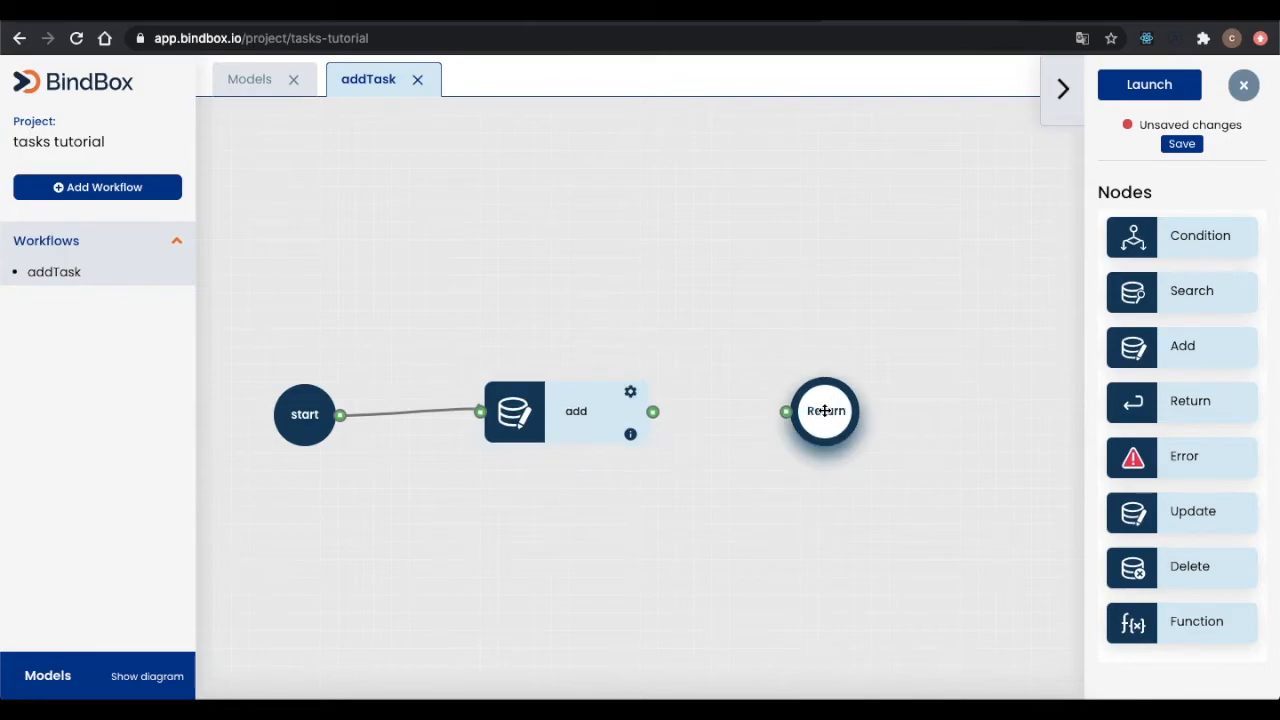
left_click_drag(653, 412, 785, 420)
double_click(827, 413)
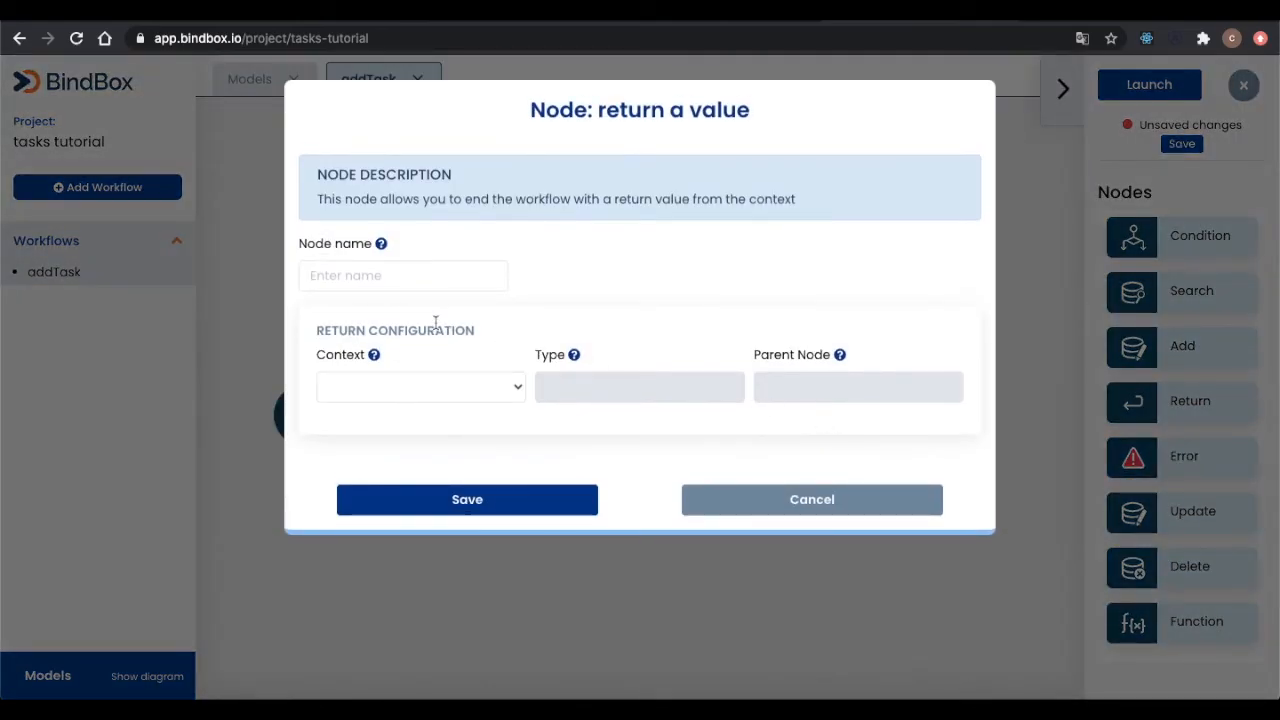
left_click(405, 280)
type("end")
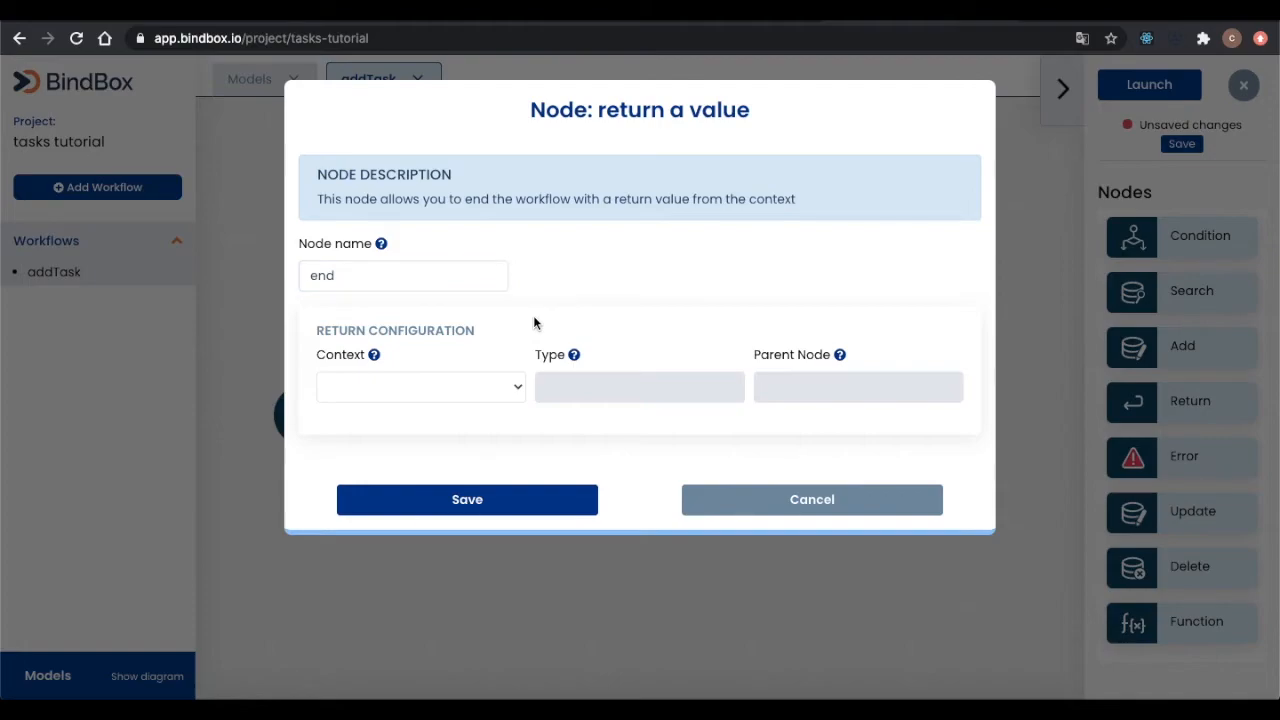
- Set the end node's return context to task, then save the node and the workflow changes
left_click(504, 392)
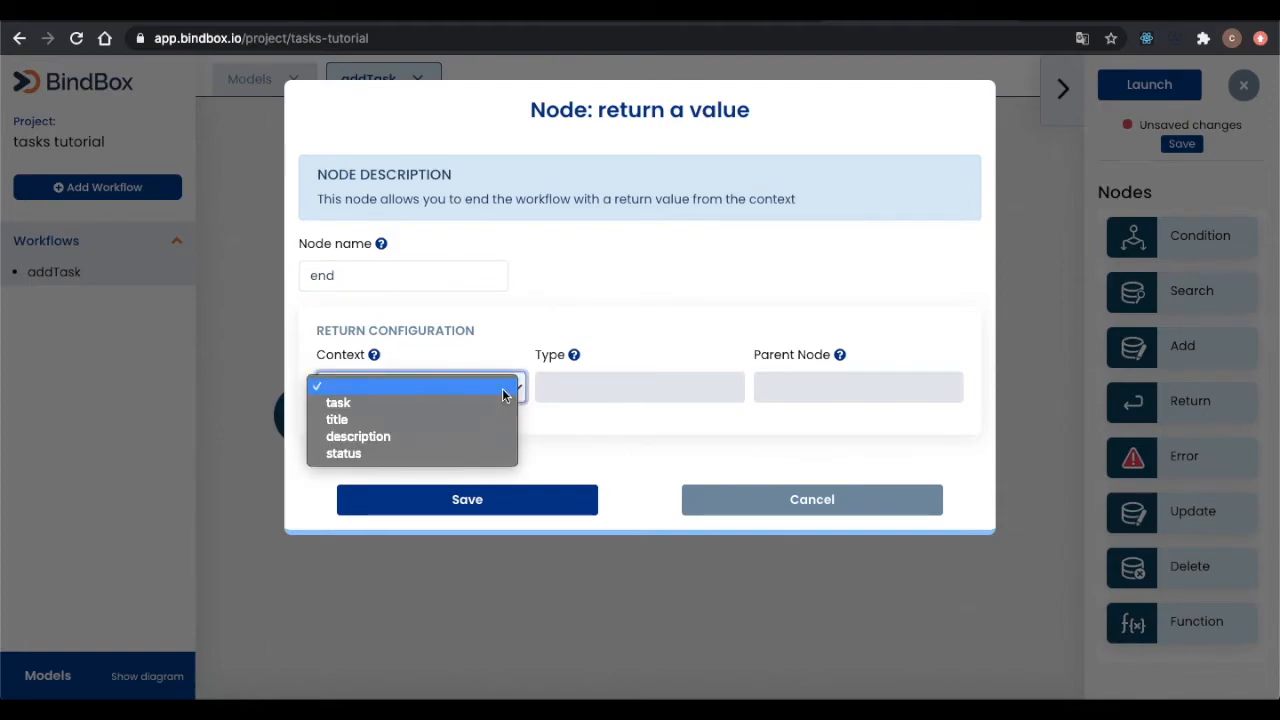
left_click(494, 404)
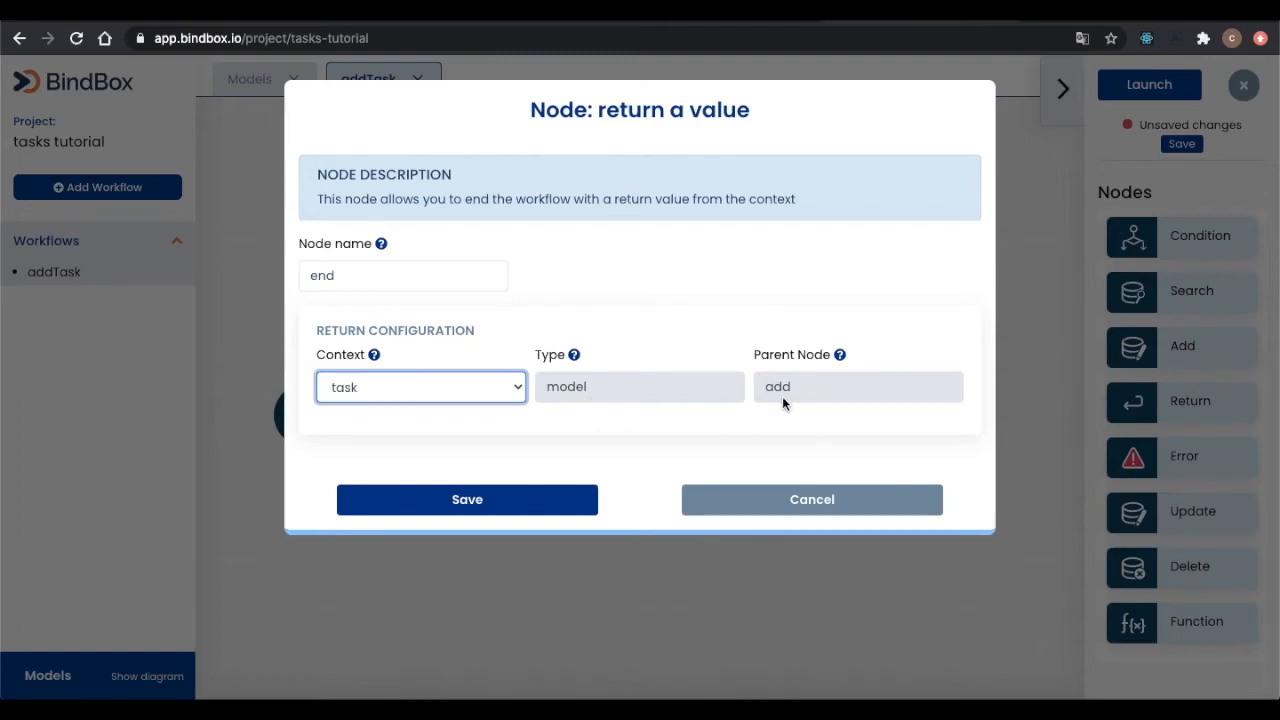
mouse_move(842, 360)
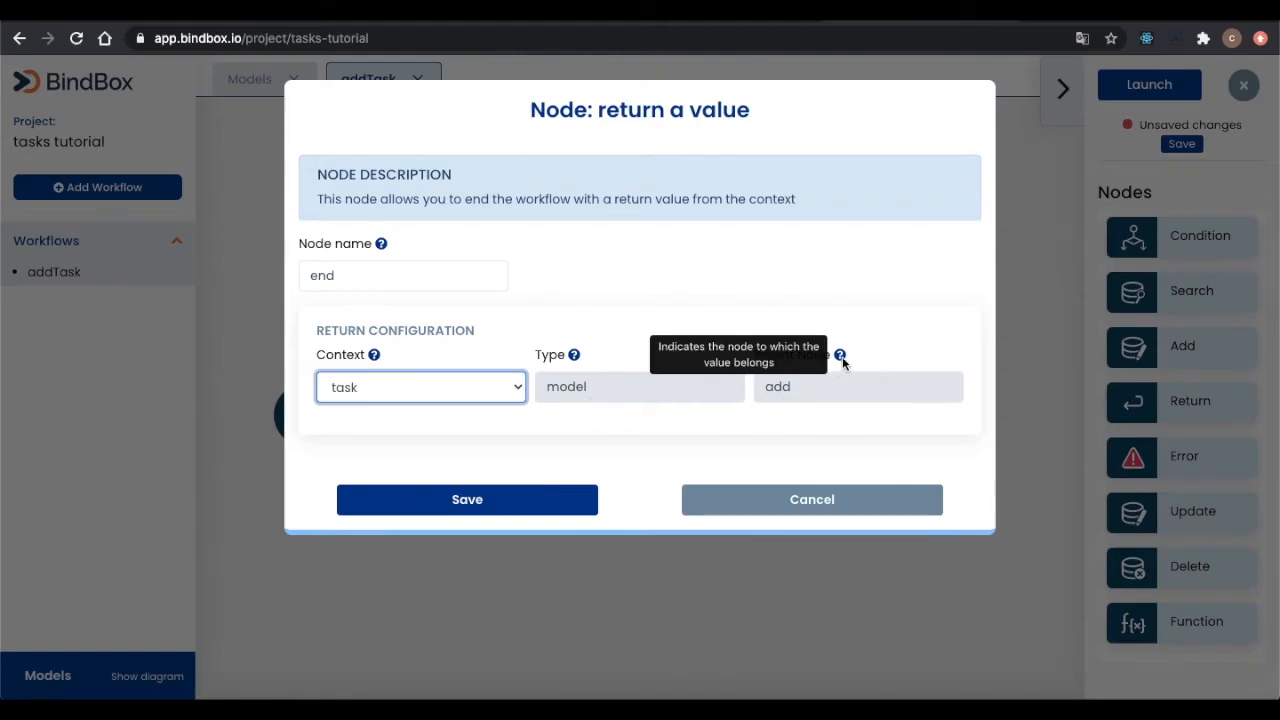
left_click(526, 499)
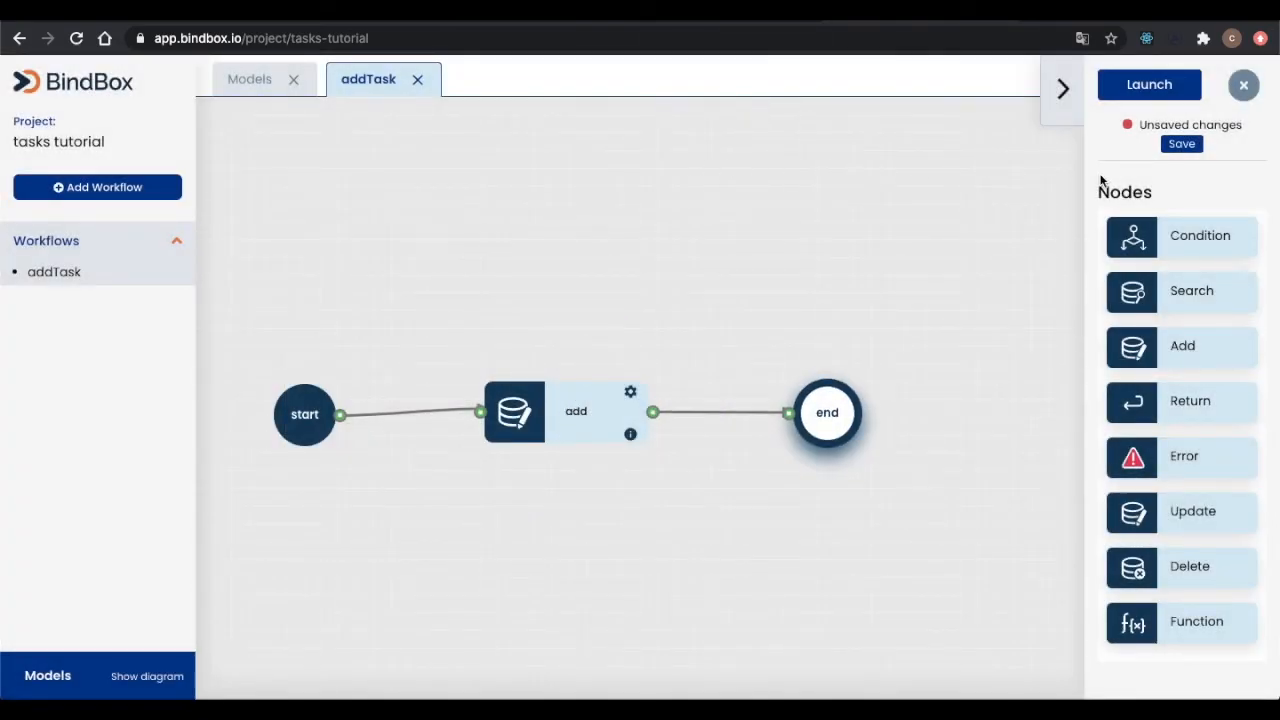
left_click(1182, 146)
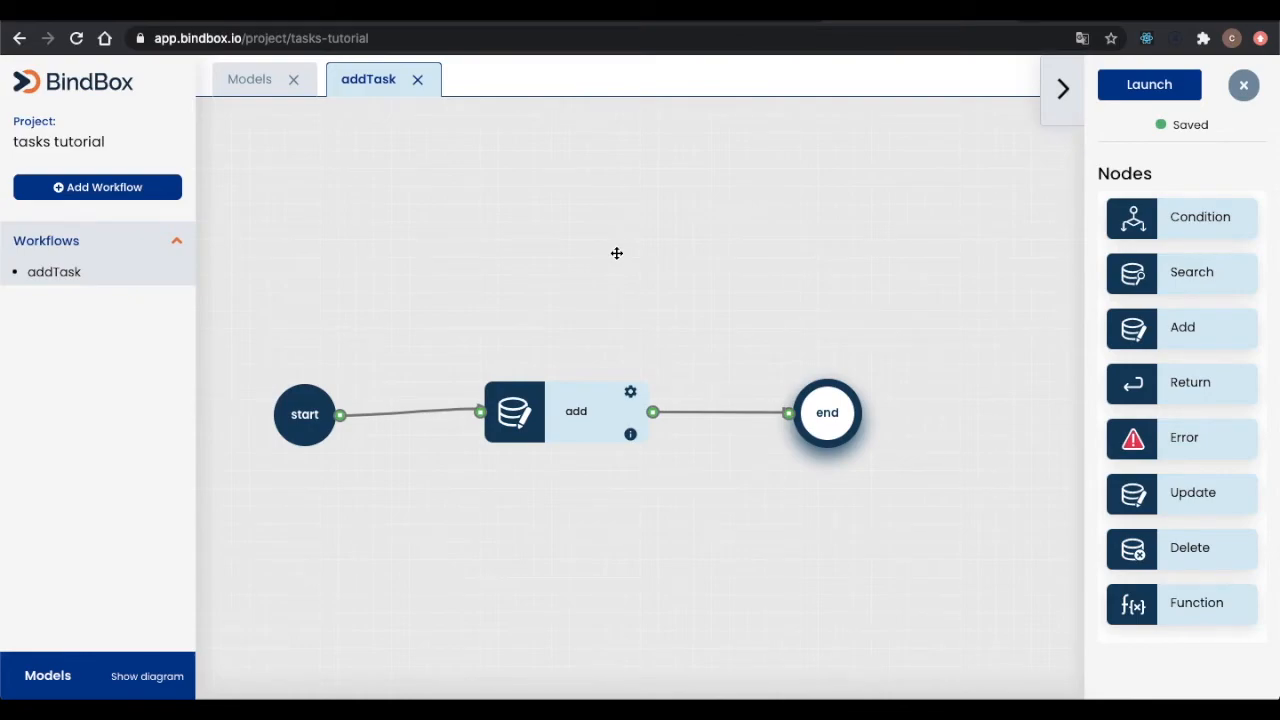
- Create a new workflow named "getAllTasks"
left_click(107, 192)
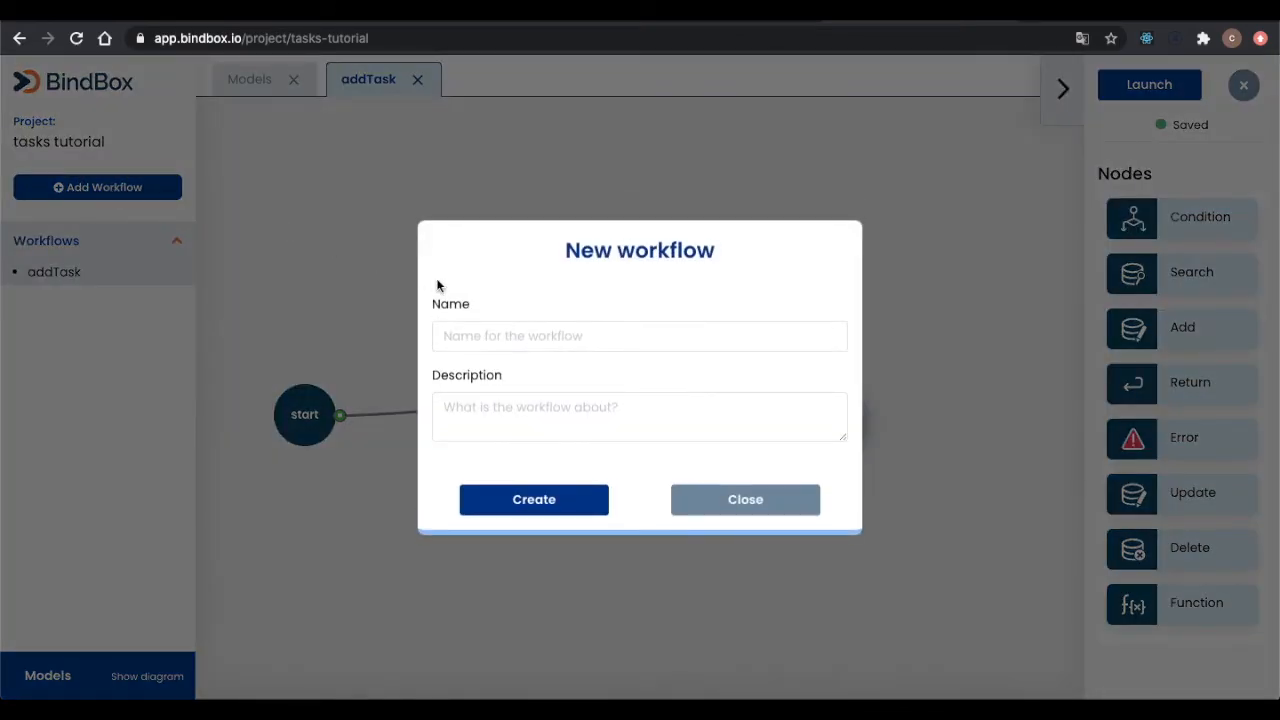
left_click(545, 334)
type("ge")
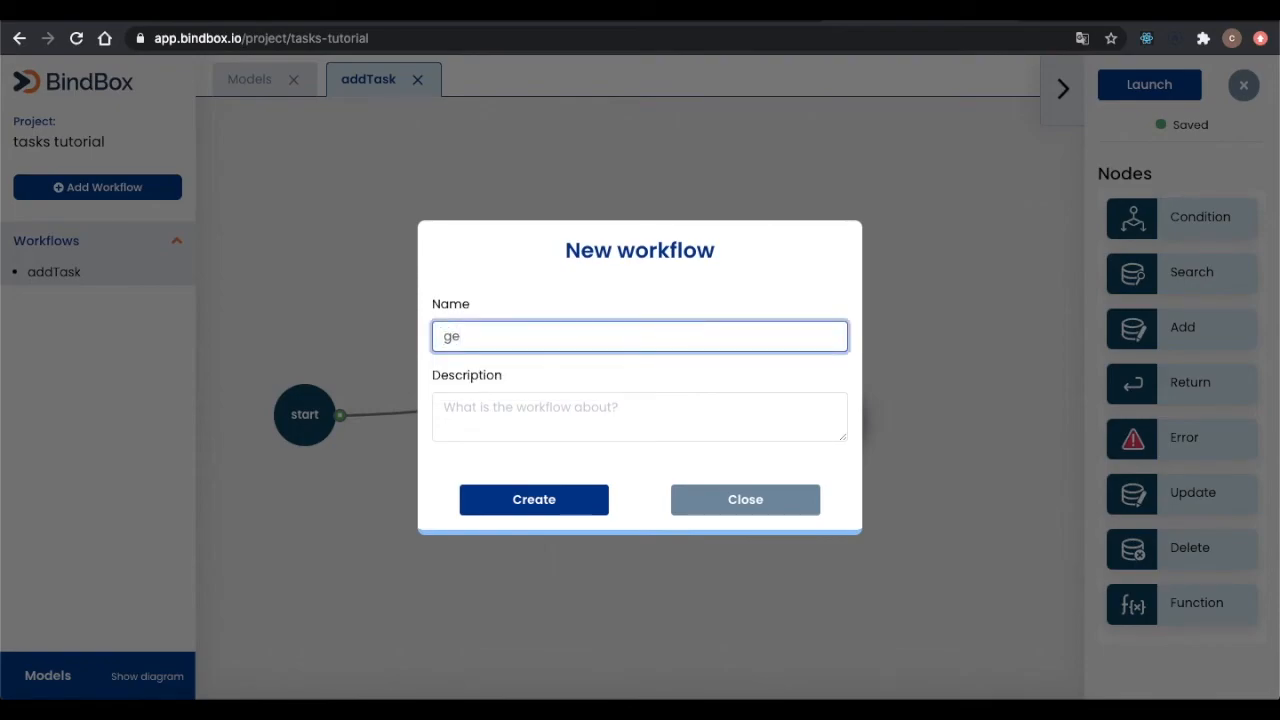
type("tAllTasks")
left_click(541, 501)
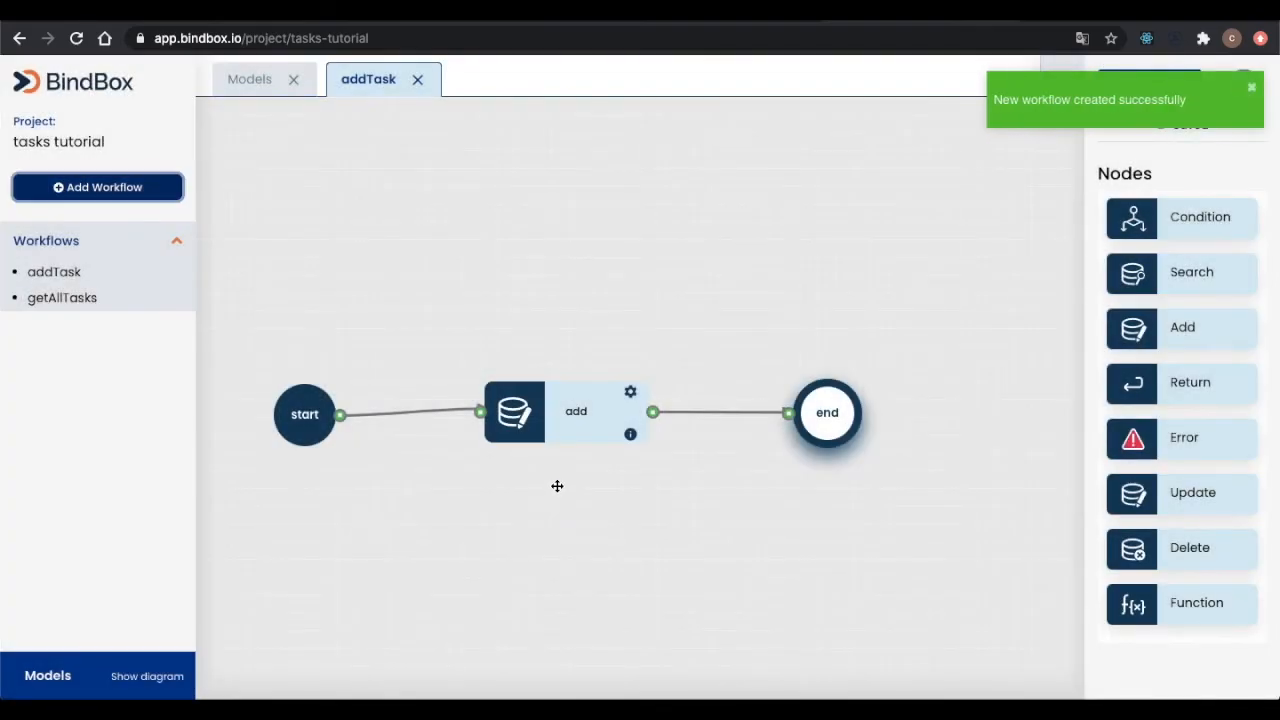
- Open the getAllTasks workflow, name its start node "start" and save the node without parameters
left_click(84, 296)
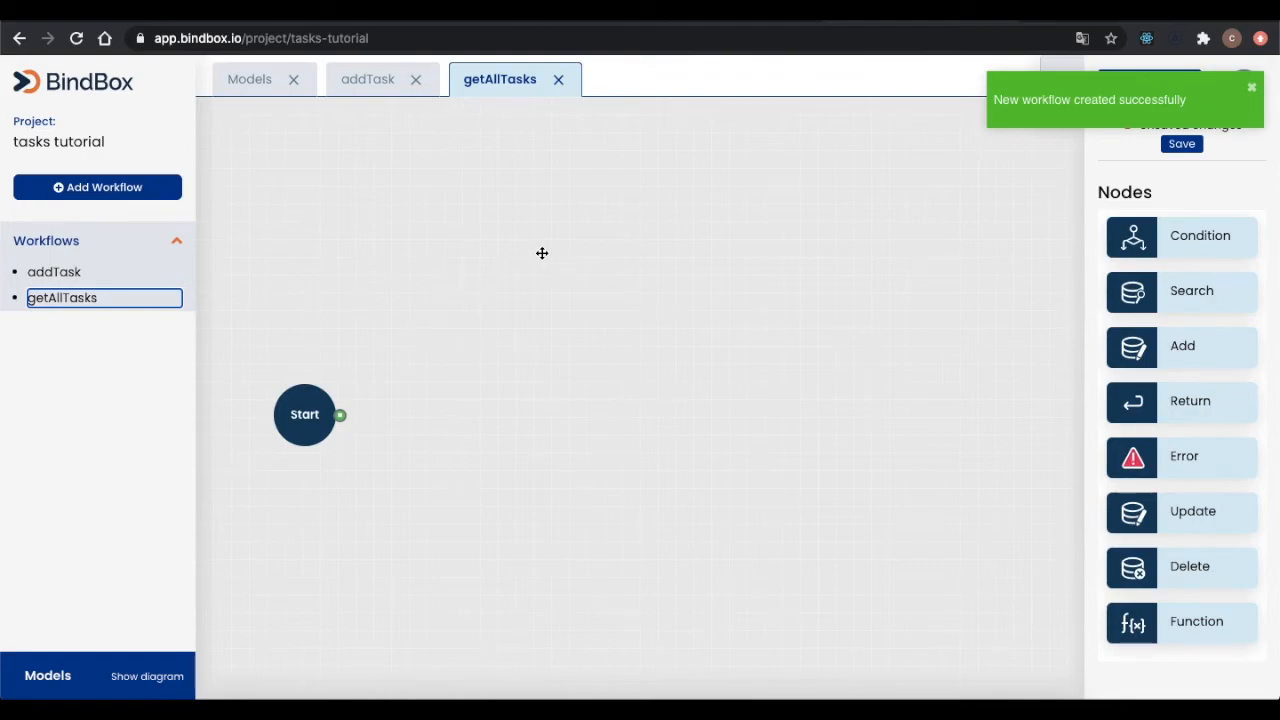
double_click(304, 414)
left_click(344, 280)
type("start")
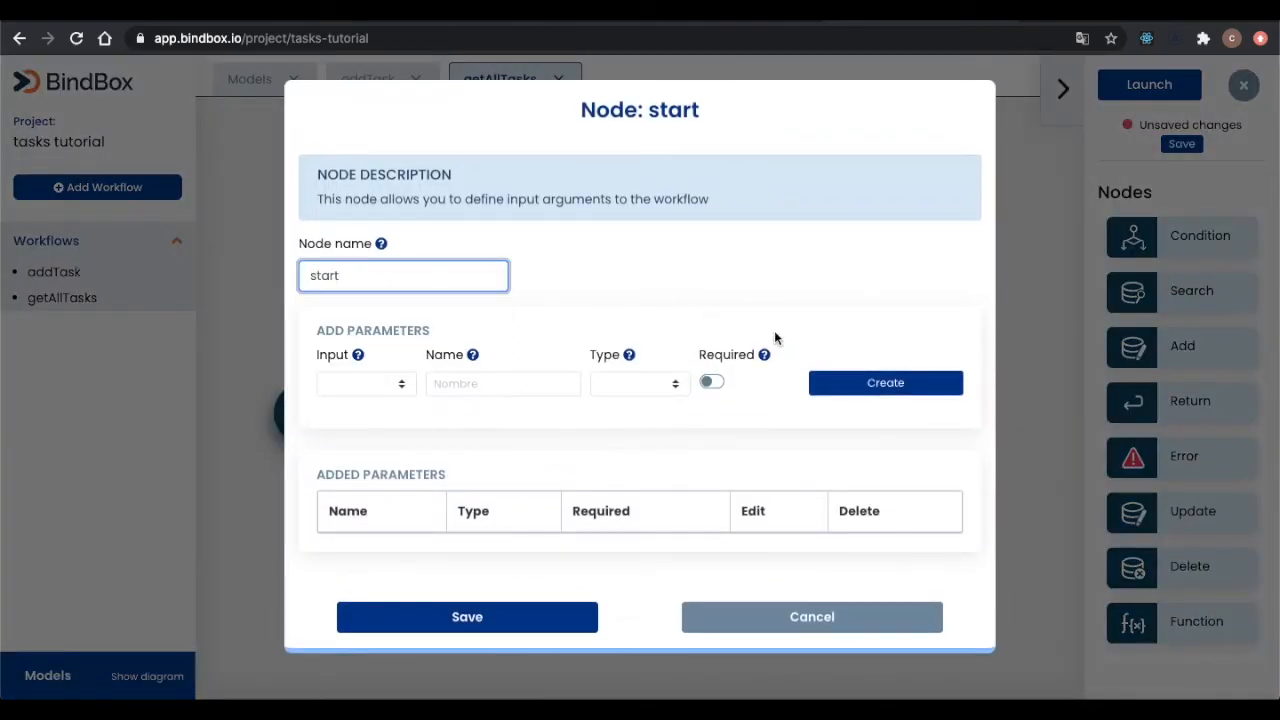
left_click(508, 612)
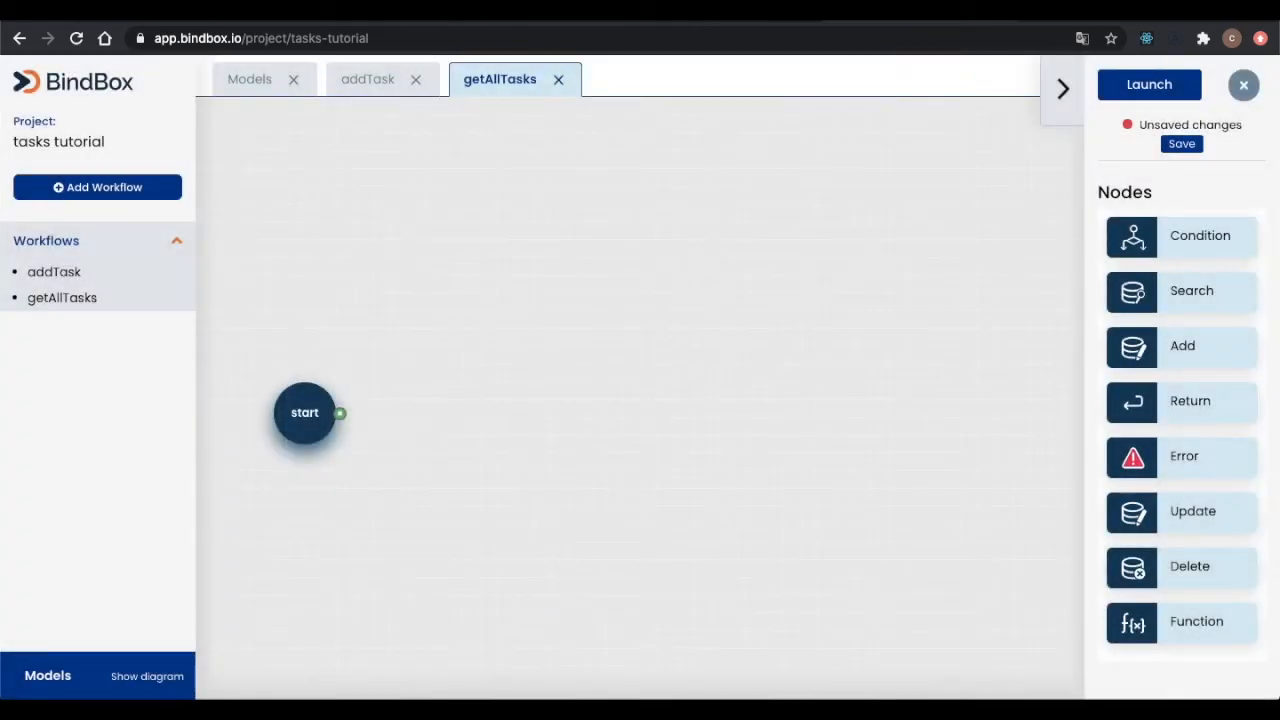
- Place a Search node in the workflow, connected from the start node, and name it "get"
left_click_drag(1158, 296, 486, 410)
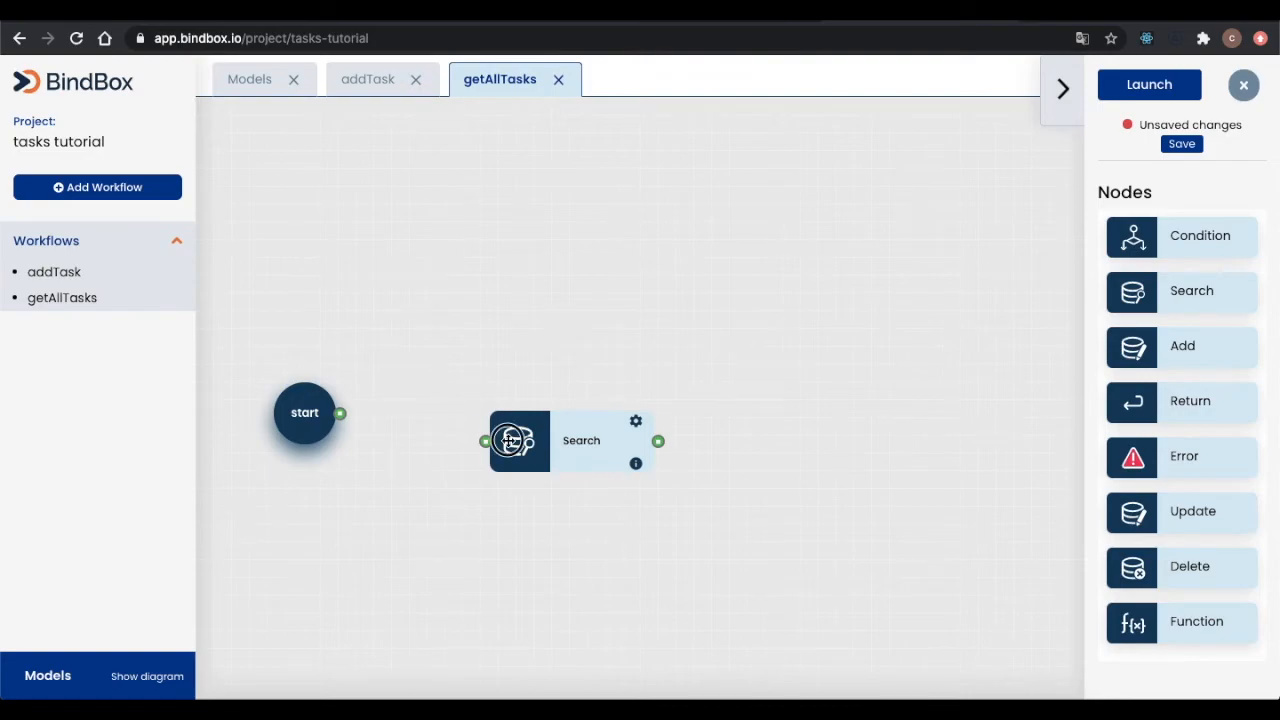
left_click_drag(340, 414, 463, 409)
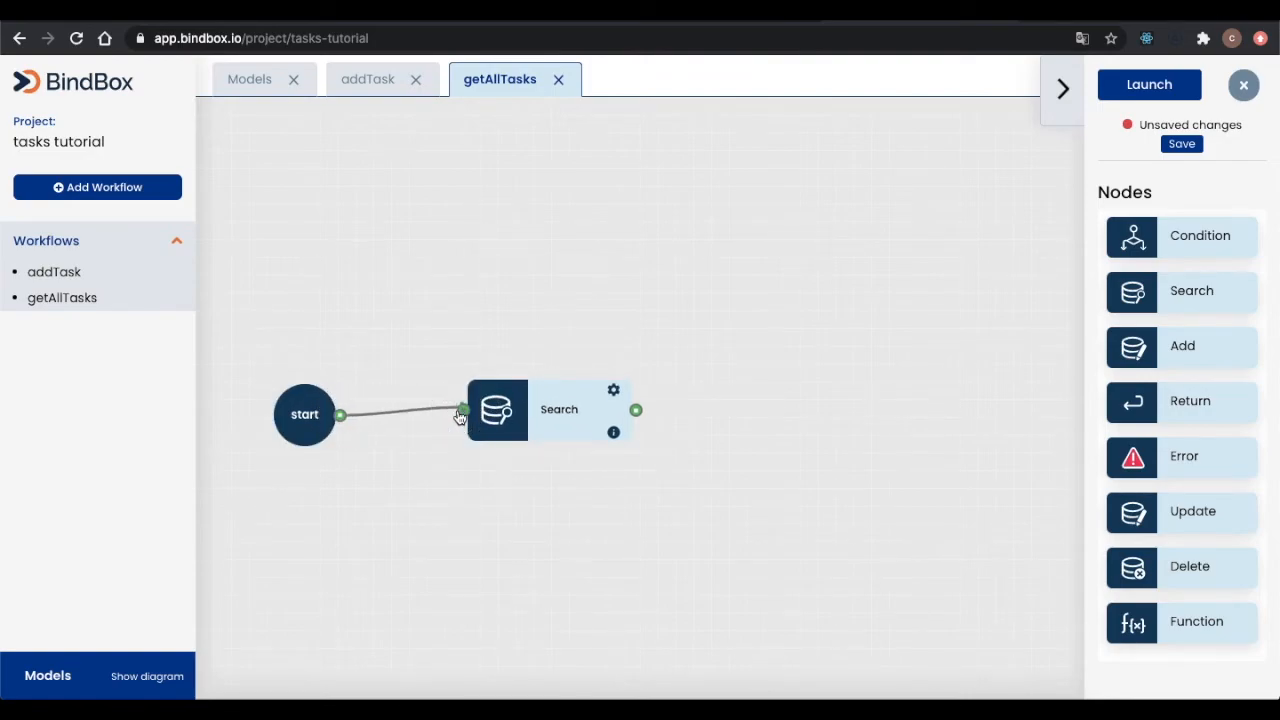
double_click(540, 416)
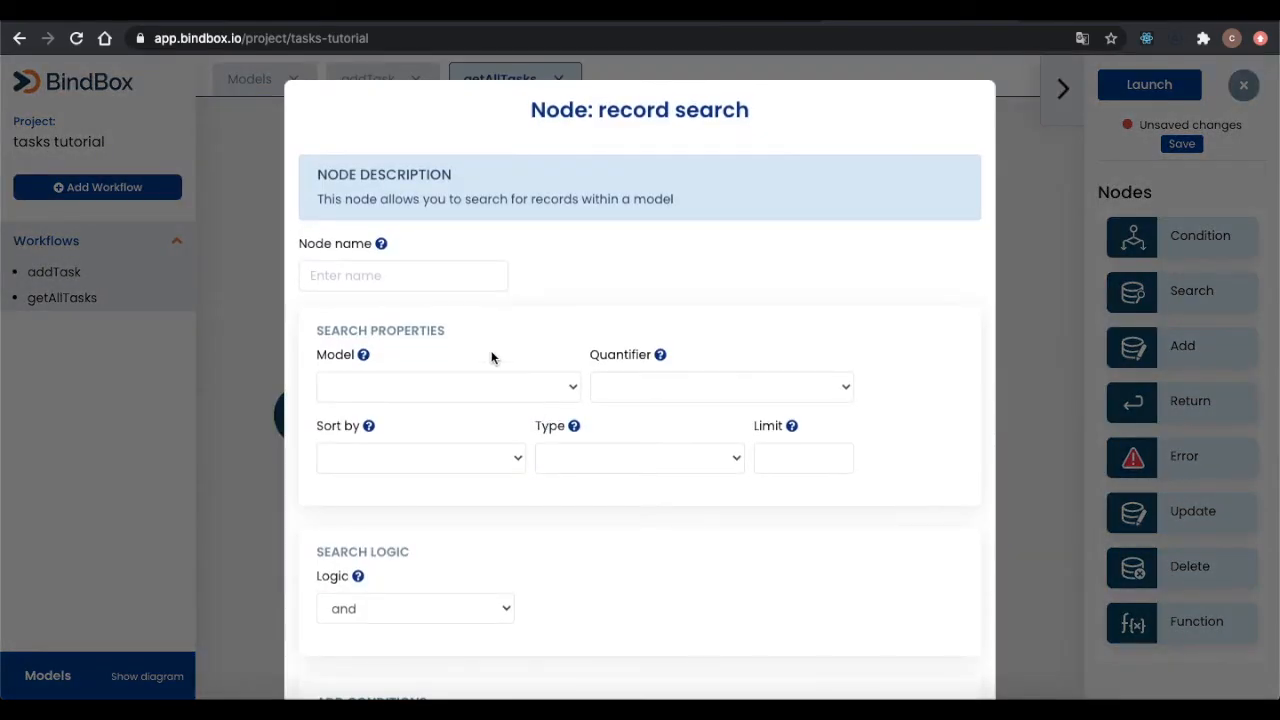
left_click(407, 276)
type("get")
- Set the get node's model to task and its quantifier to many, then save the node
left_click(429, 384)
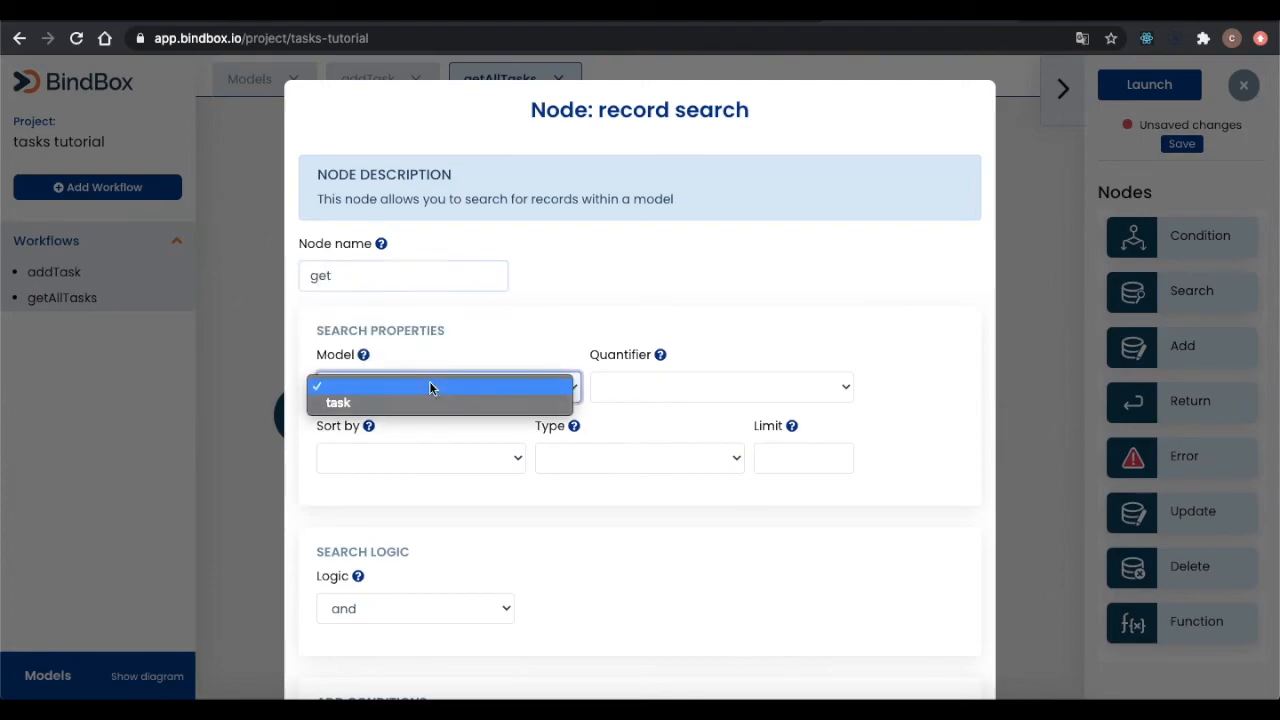
left_click(428, 398)
left_click(620, 398)
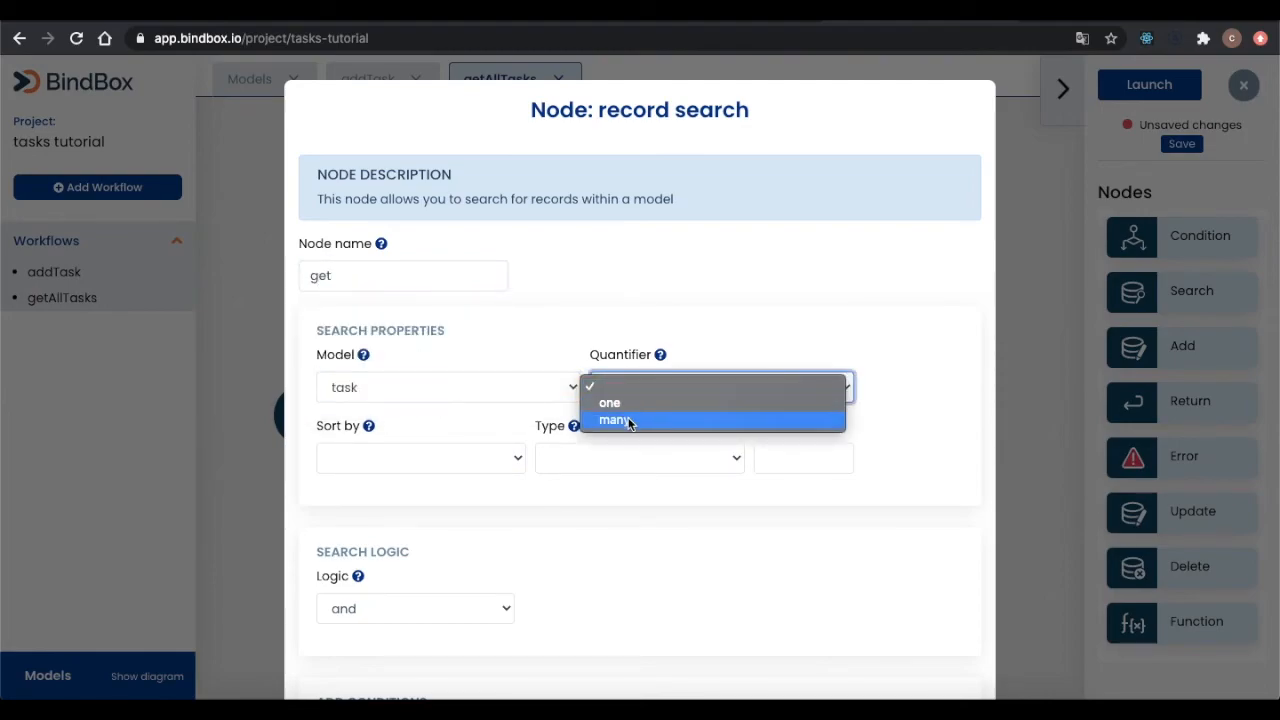
left_click(625, 420)
scroll(886, 444, "down", 5)
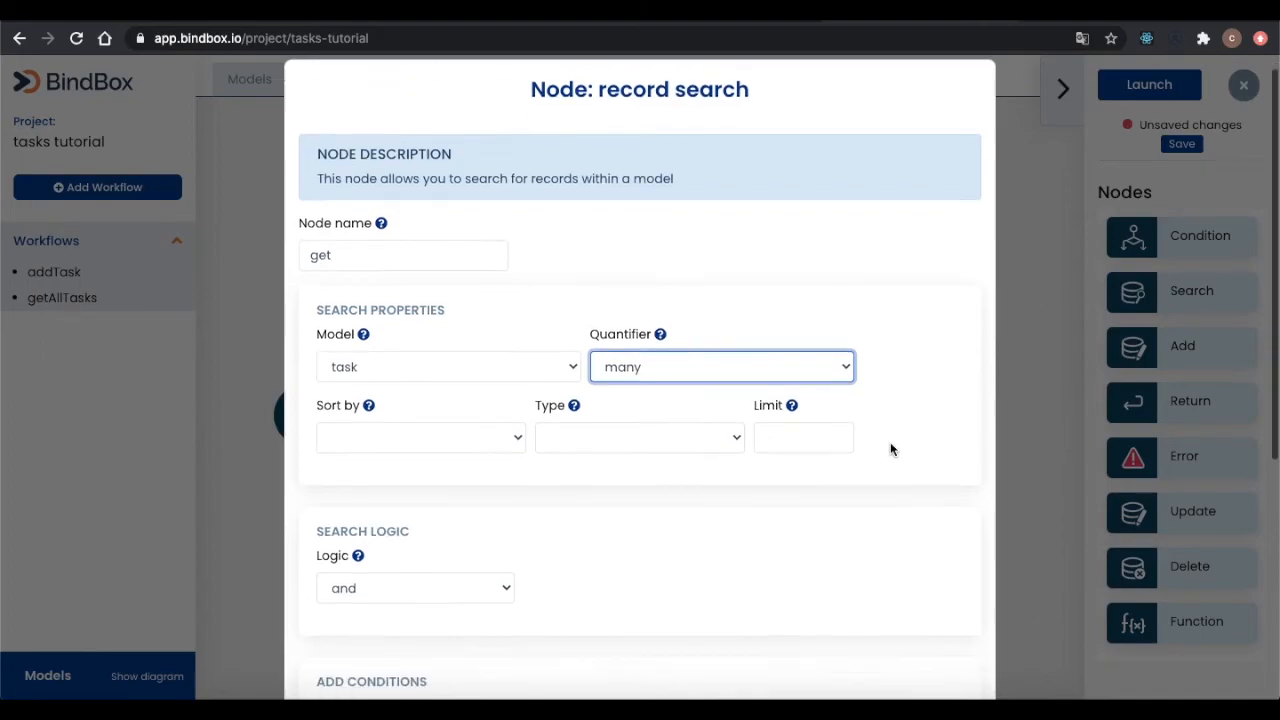
scroll(890, 449, "down", 1)
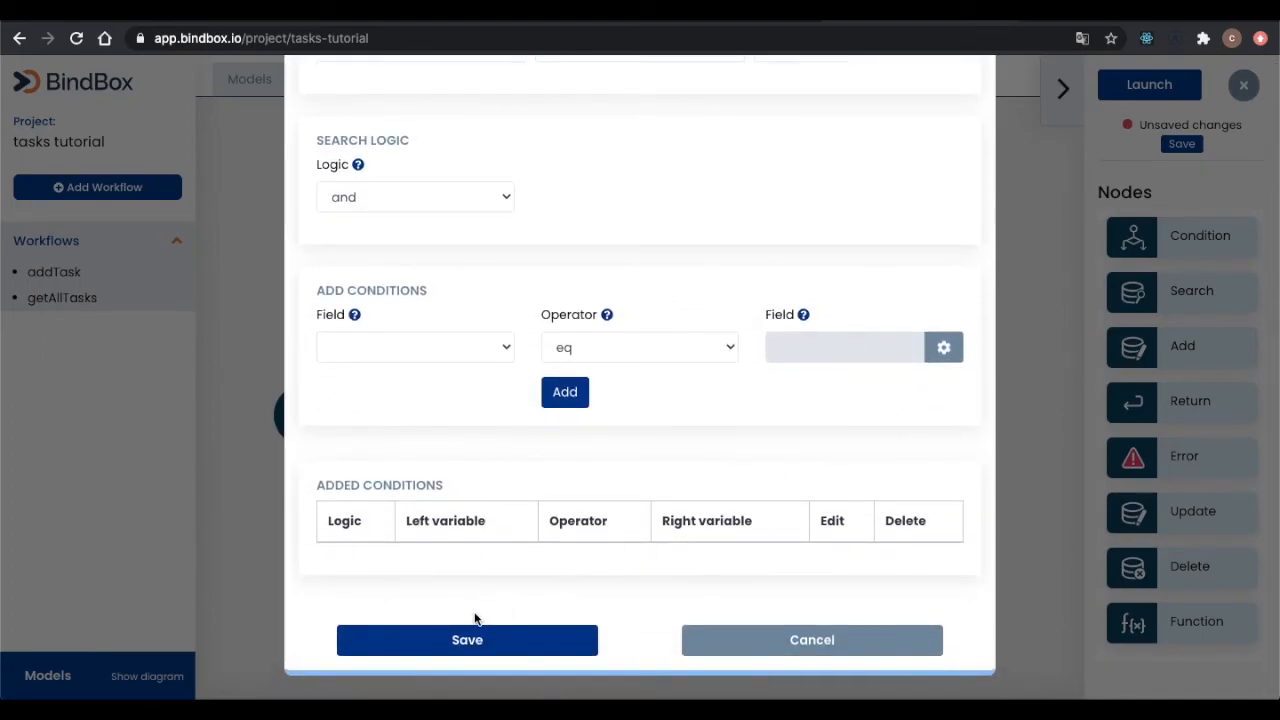
left_click(463, 645)
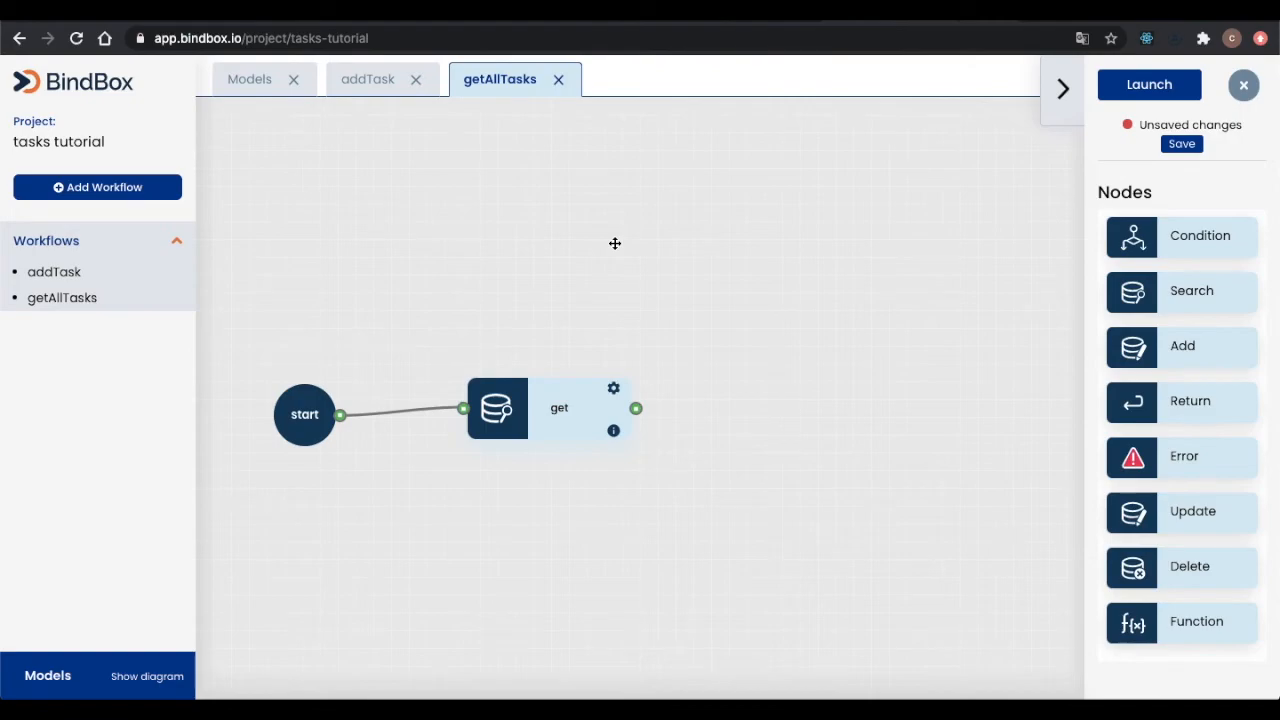
- Place a Return node in the workflow, connected from the get node, and name it "end"
left_click_drag(1169, 406, 794, 383)
left_click_drag(636, 408, 792, 420)
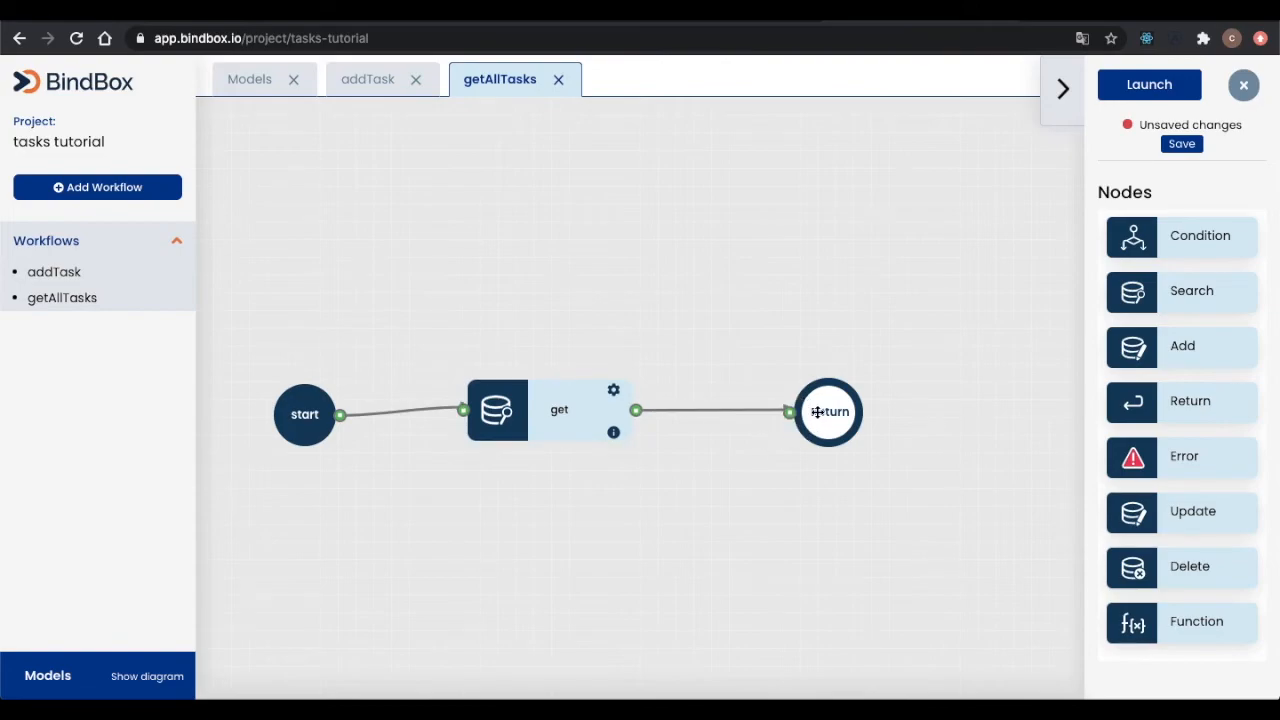
double_click(824, 411)
left_click(429, 270)
type("end")
- Set the getAllTasks end node's return context to task, then save the node and the workflow changes
left_click(439, 399)
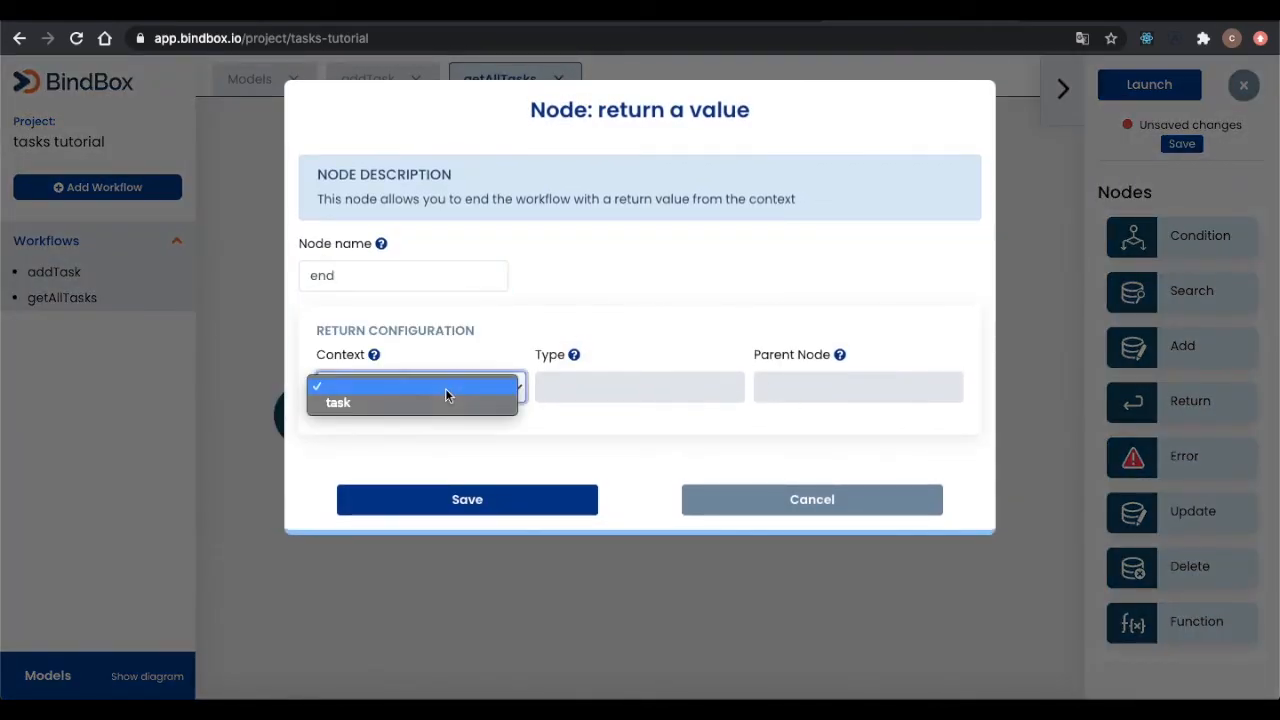
left_click(446, 402)
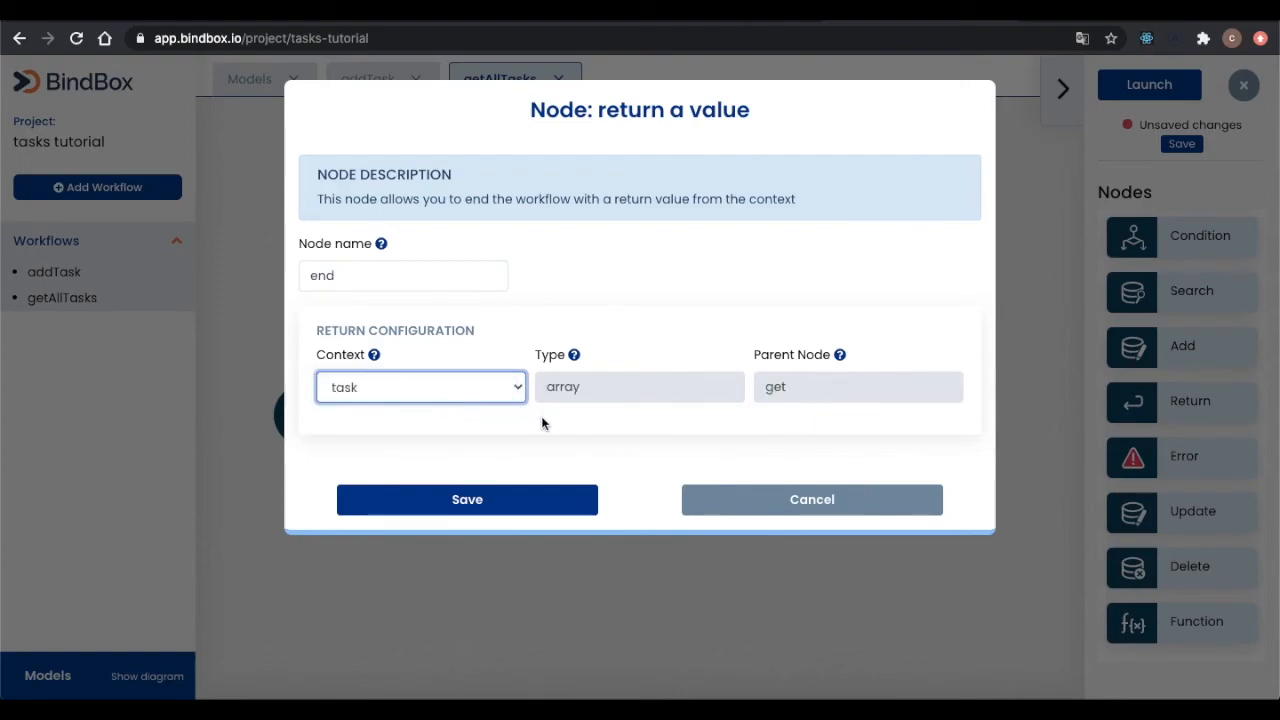
left_click(476, 503)
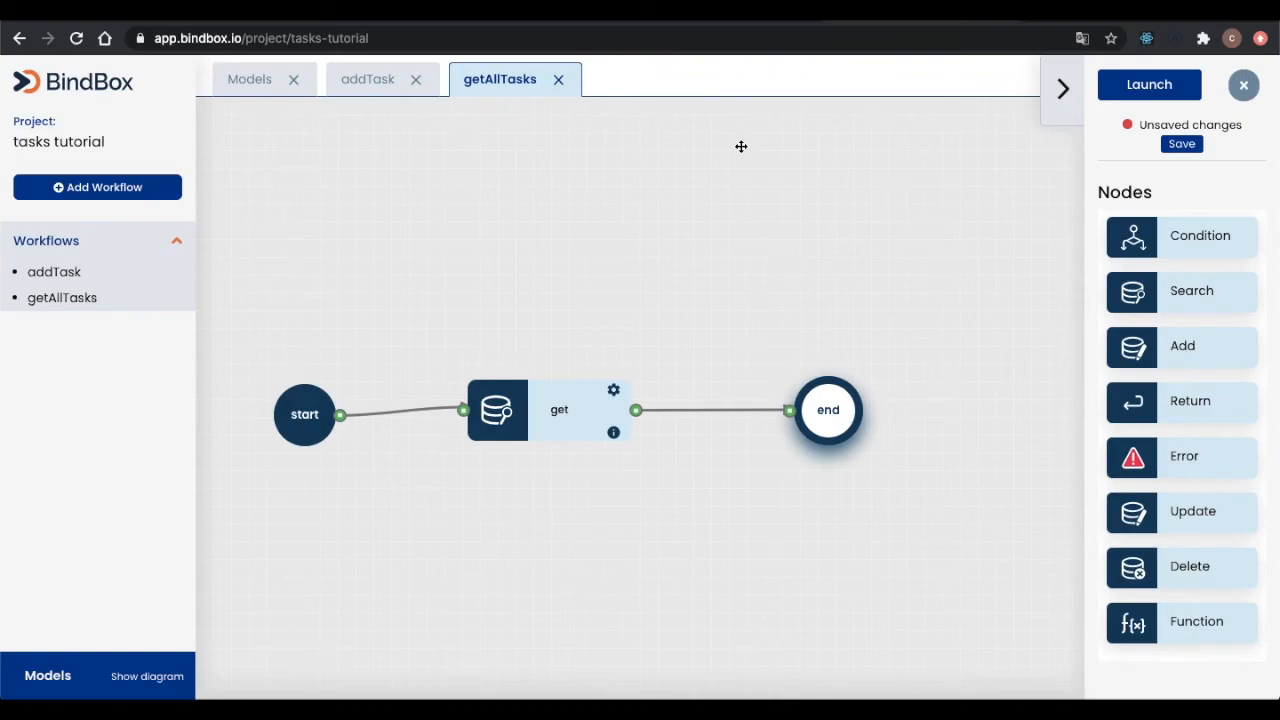
left_click(1178, 144)
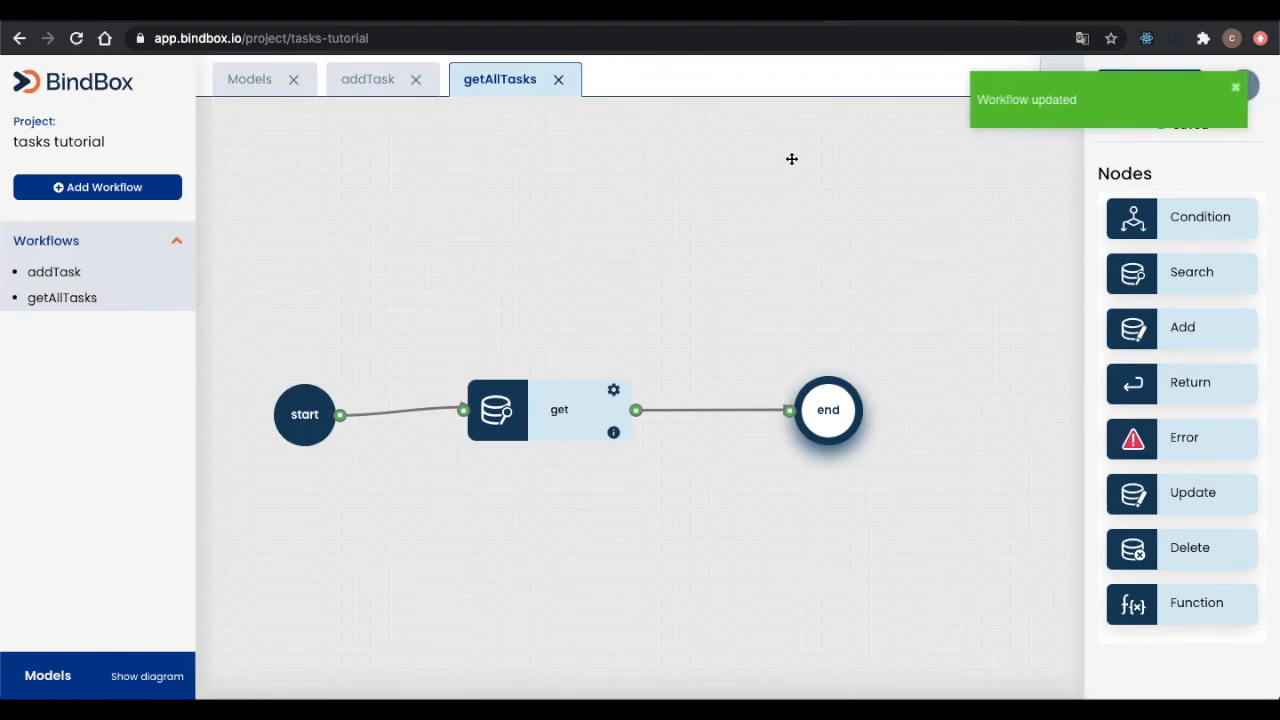
- Launch the project's GraphQL playground and review its docs and schema
left_click(1165, 84)
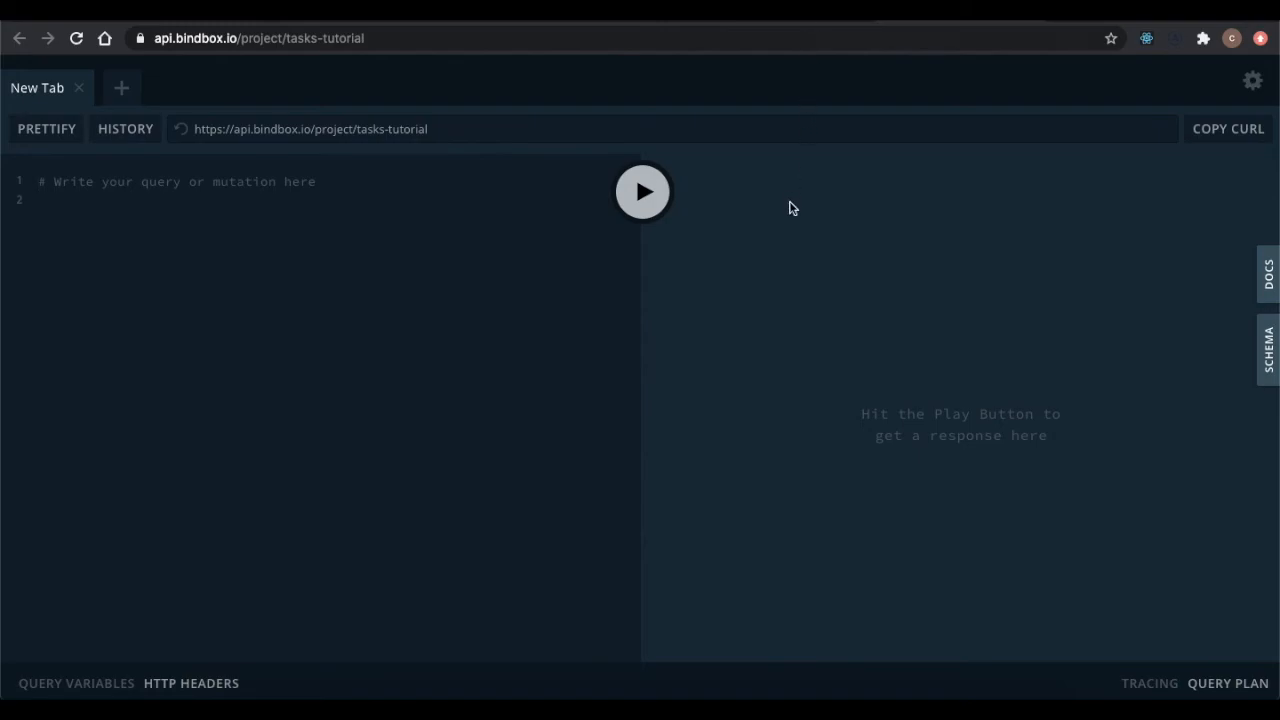
left_click(1268, 282)
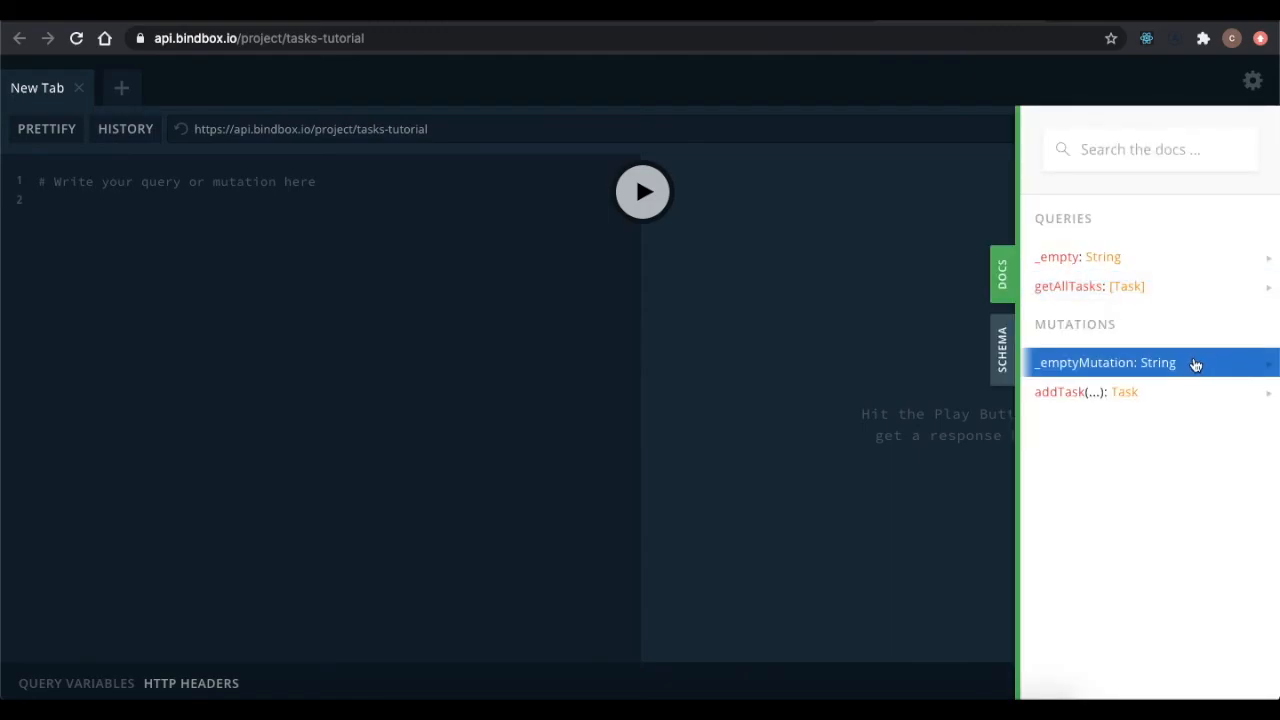
left_click(1003, 346)
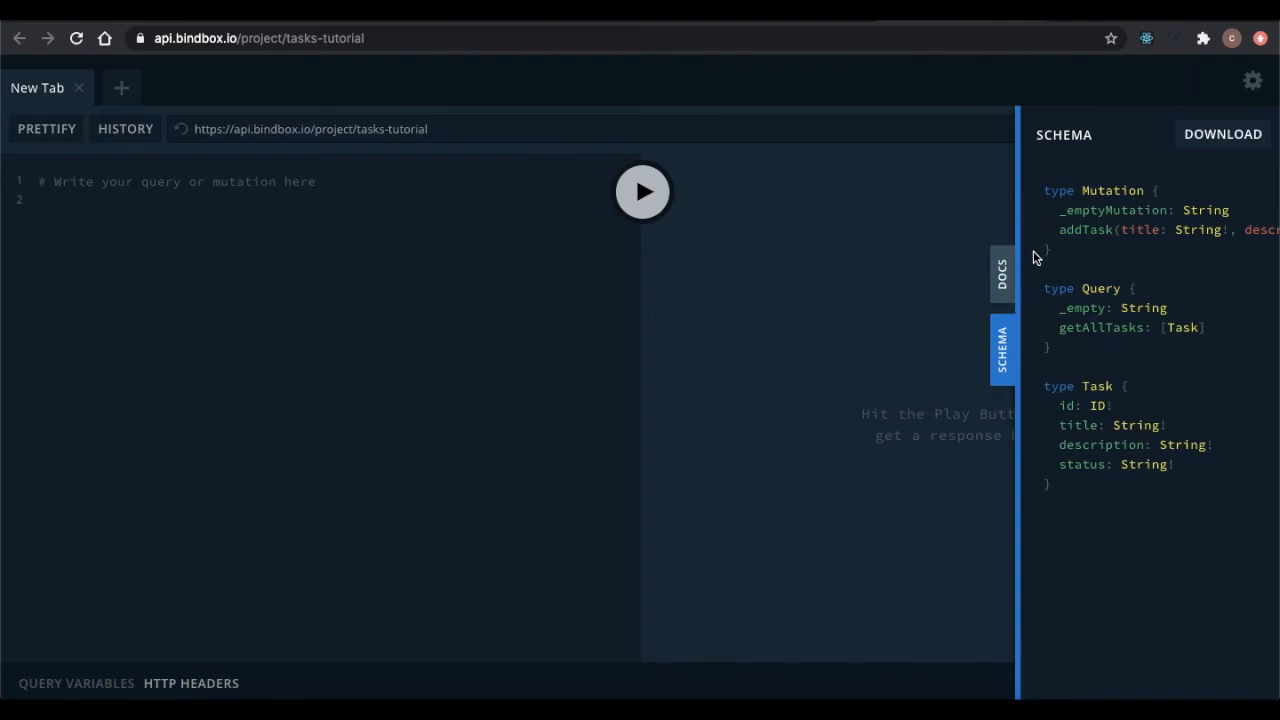
left_click(1003, 350)
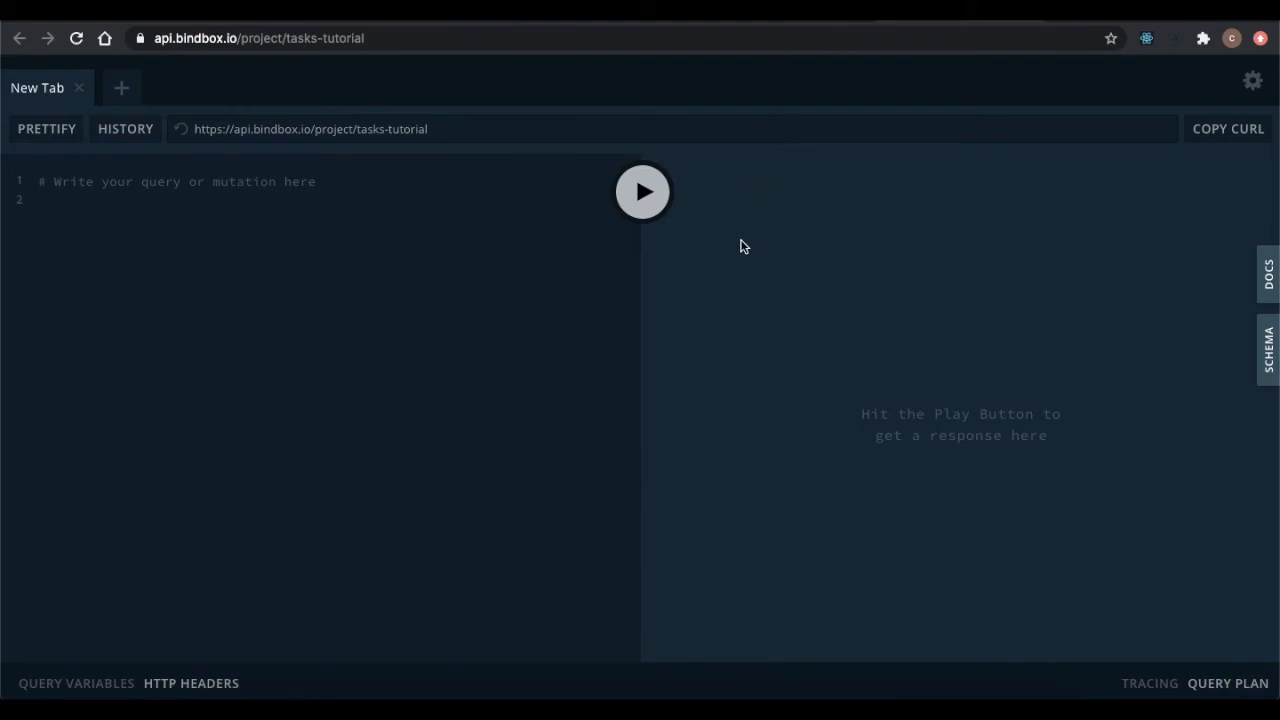
- Write an addTask mutation calling addTask with title "first task", description "description" and status "pending"
left_click(77, 200)
type("mutation addTask{")
key("Return")
type("addTask(title")
type(": \"first task\", description")
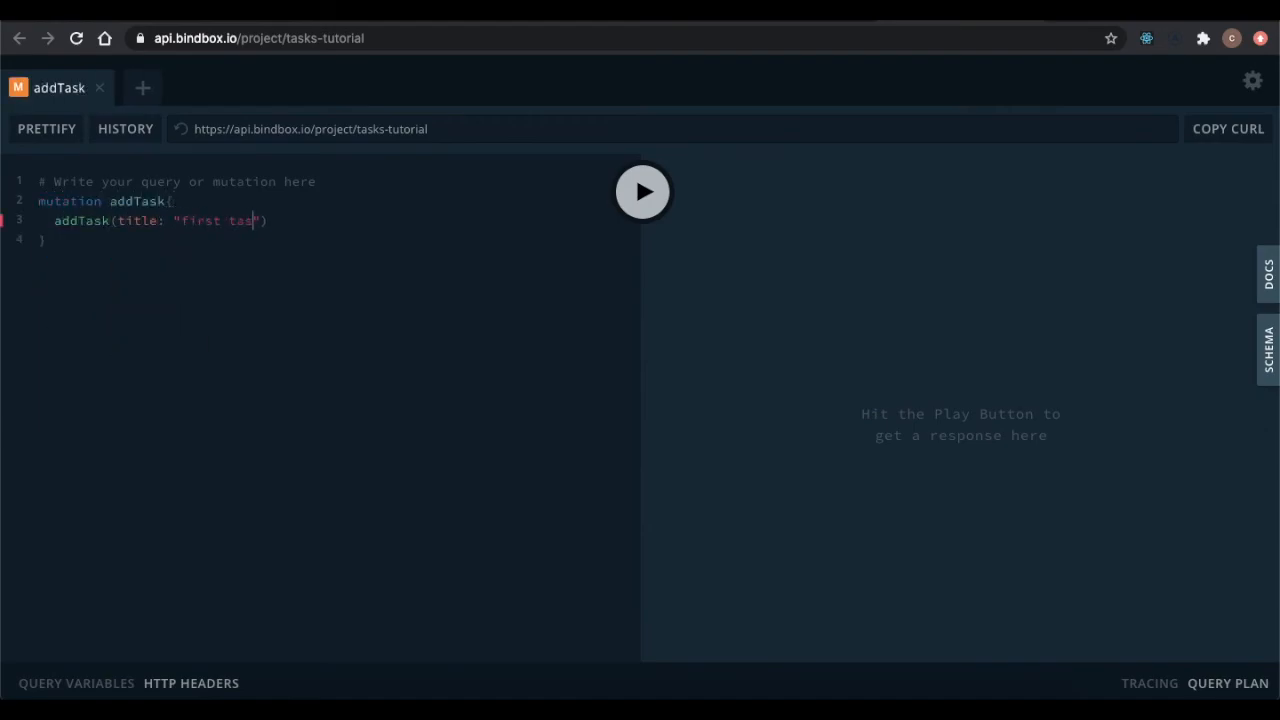
type(": \"description\", status: \"")
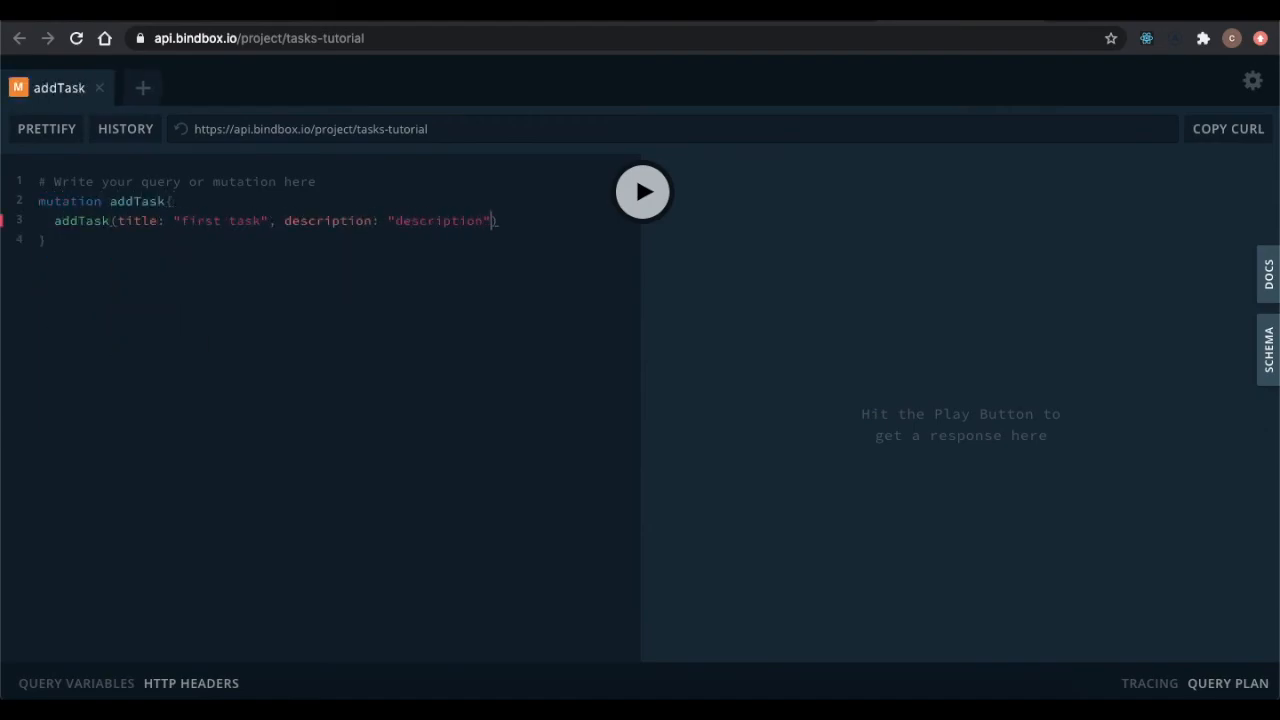
type("pending\"){")
- Request the id, title, description and status fields in the addTask mutation and run it
key("Return")
type("id")
key("Return")
type("title")
key("Return")
type("description")
key("Return")
type("status: \"pending")
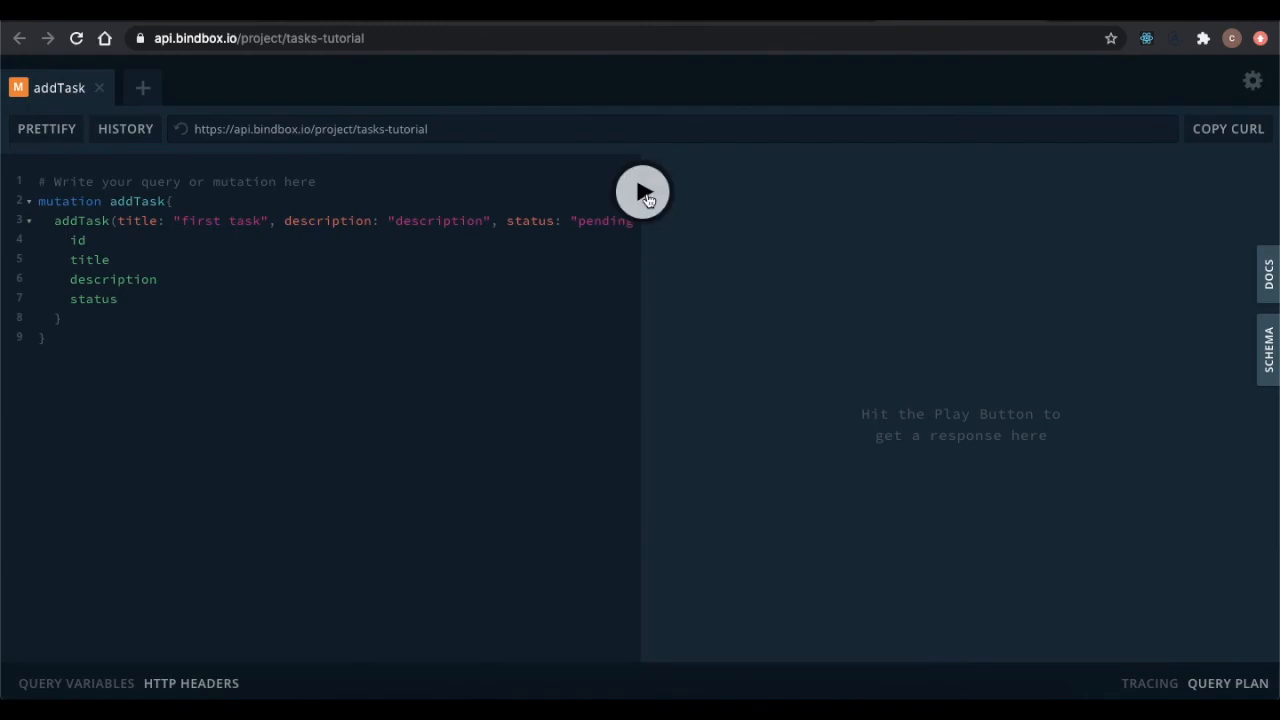
left_click(645, 196)
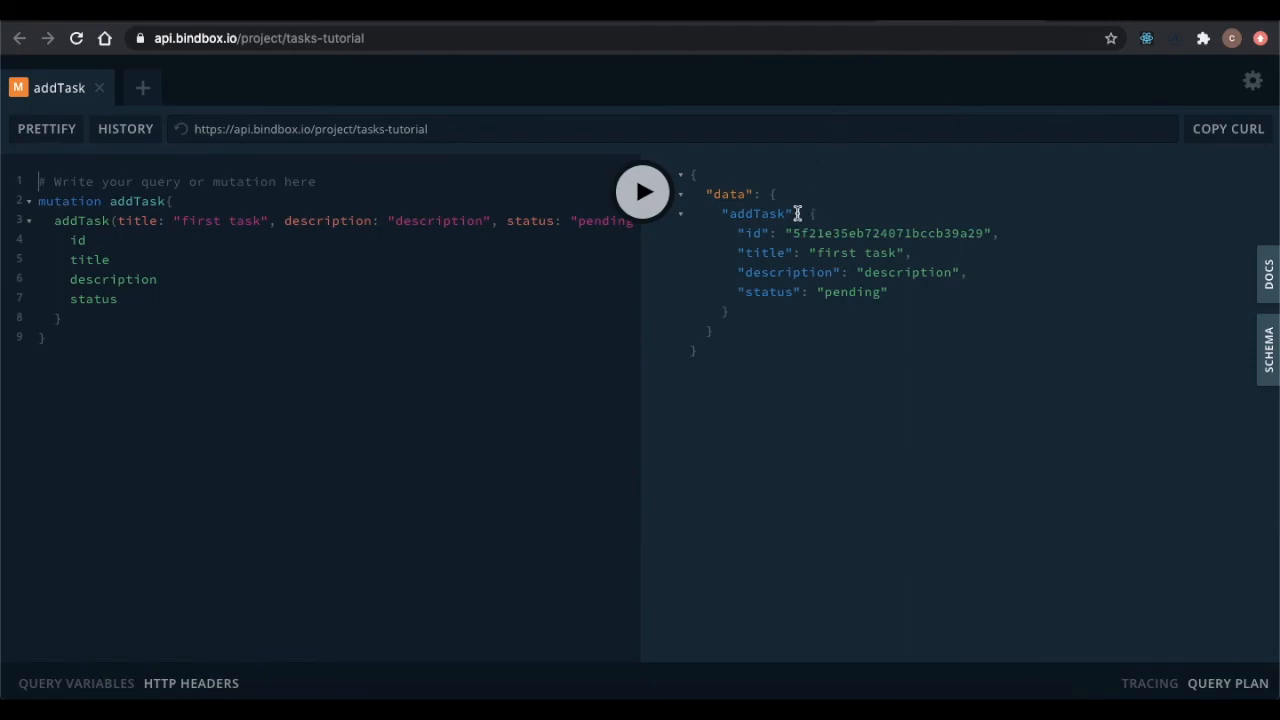
- Start a query in a new playground tab that calls getAllTasks
left_click(140, 88)
type("query{")
key("Return")
type("get")
key("Return")
type("(")
- Request the id, title, description and status fields in the getAllTasks query and run it
key("Return")
type("id")
key("Return")
type("title")
key("Return")
type("des")
key("Return")
key("Return")
type("status")
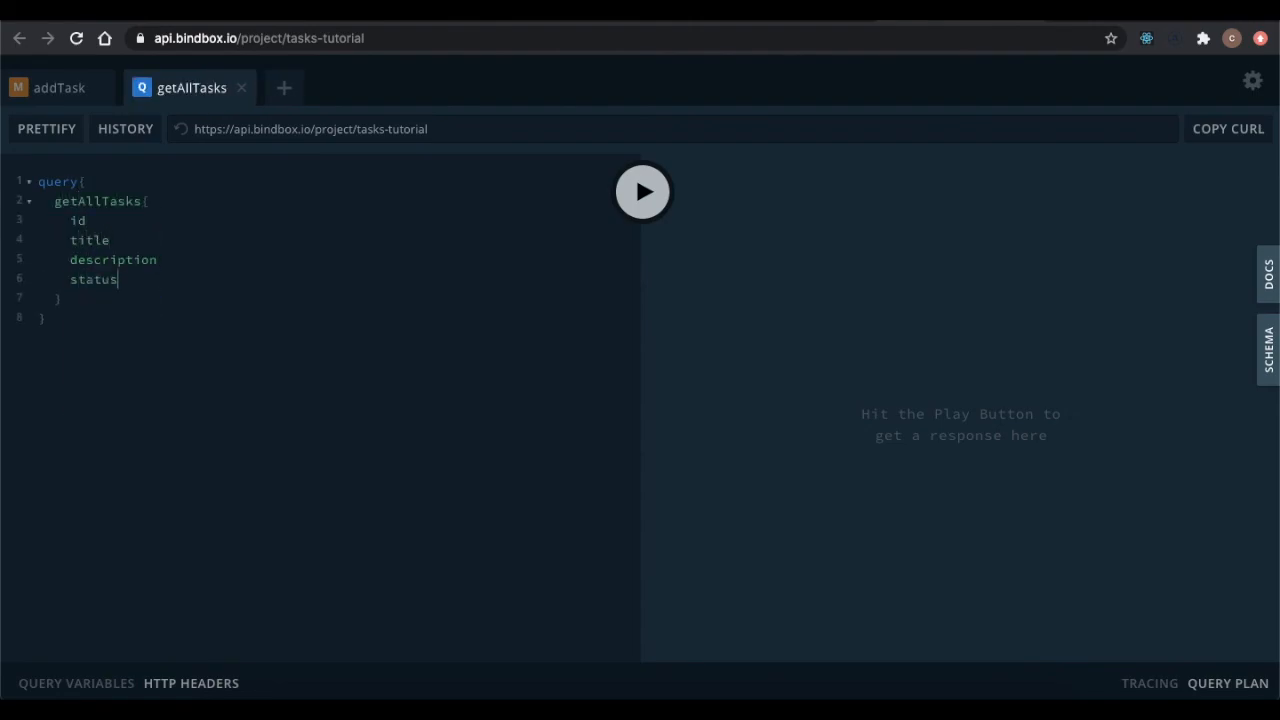
left_click(643, 192)
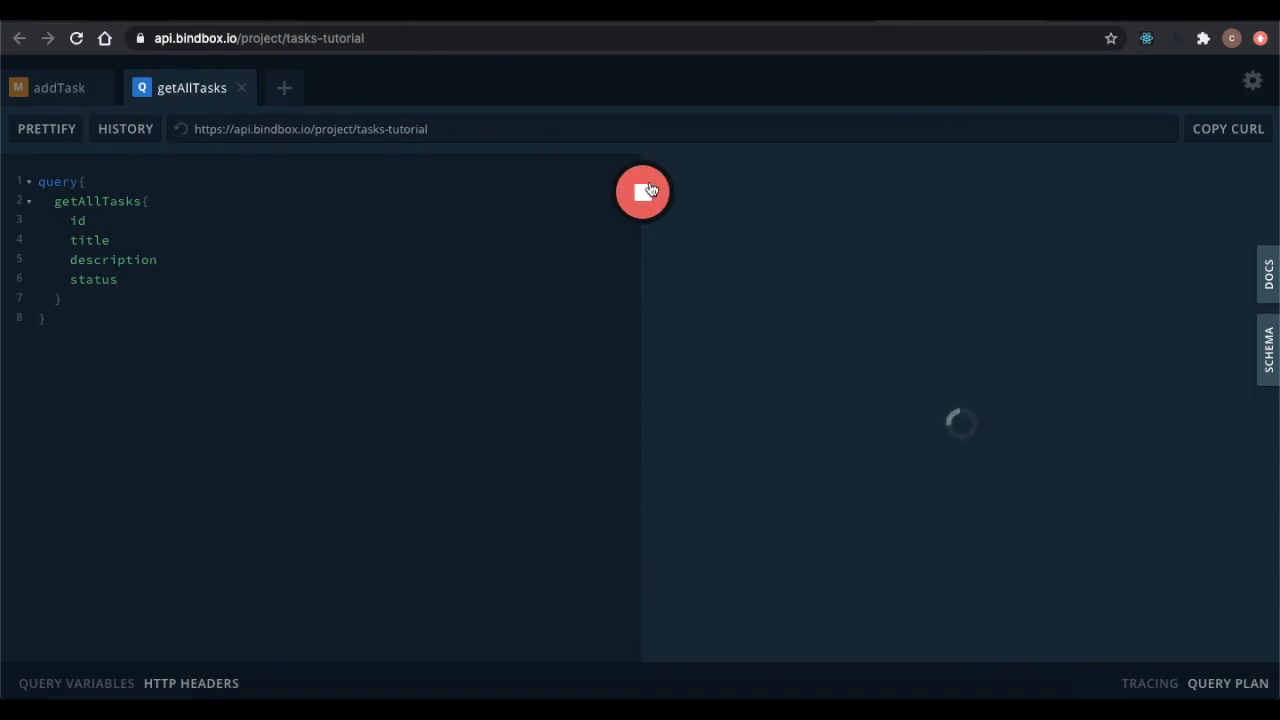